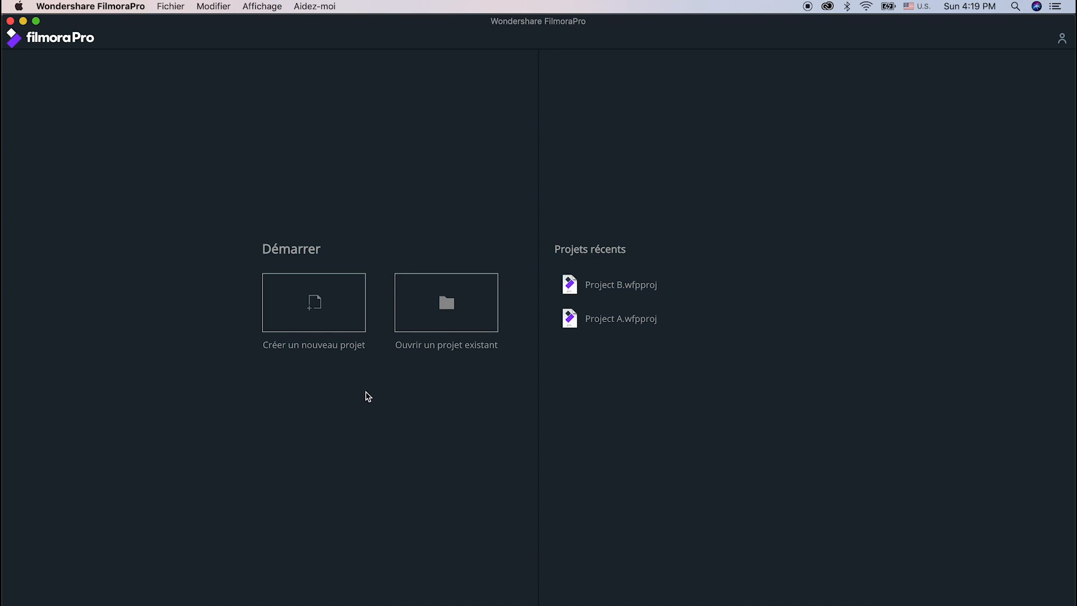
# - Create a new project and look at its editing and export screens
pyautogui.click(331, 338)
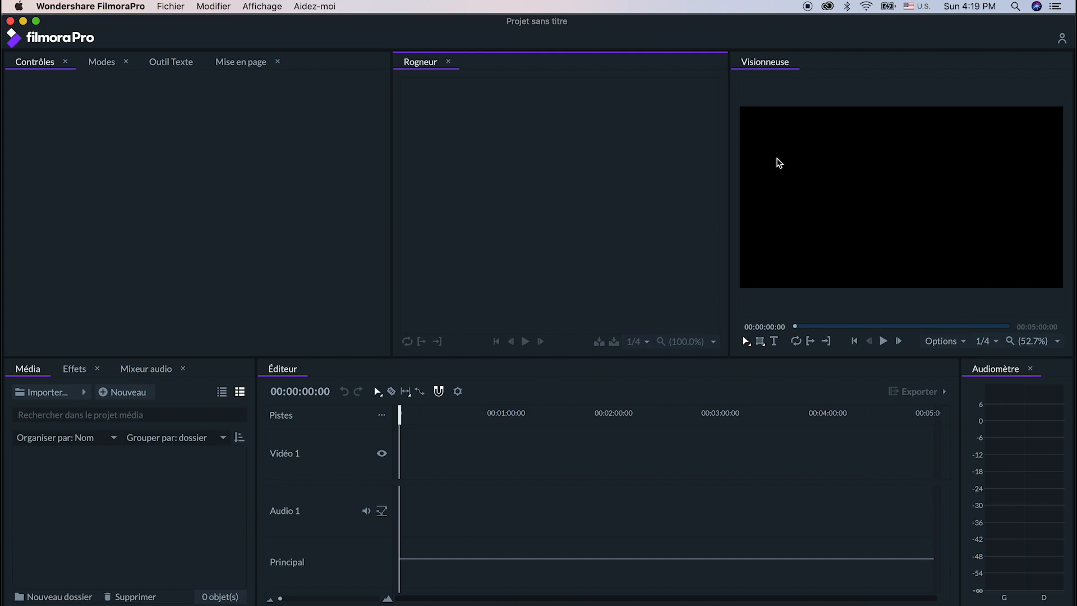
pyautogui.click(421, 467)
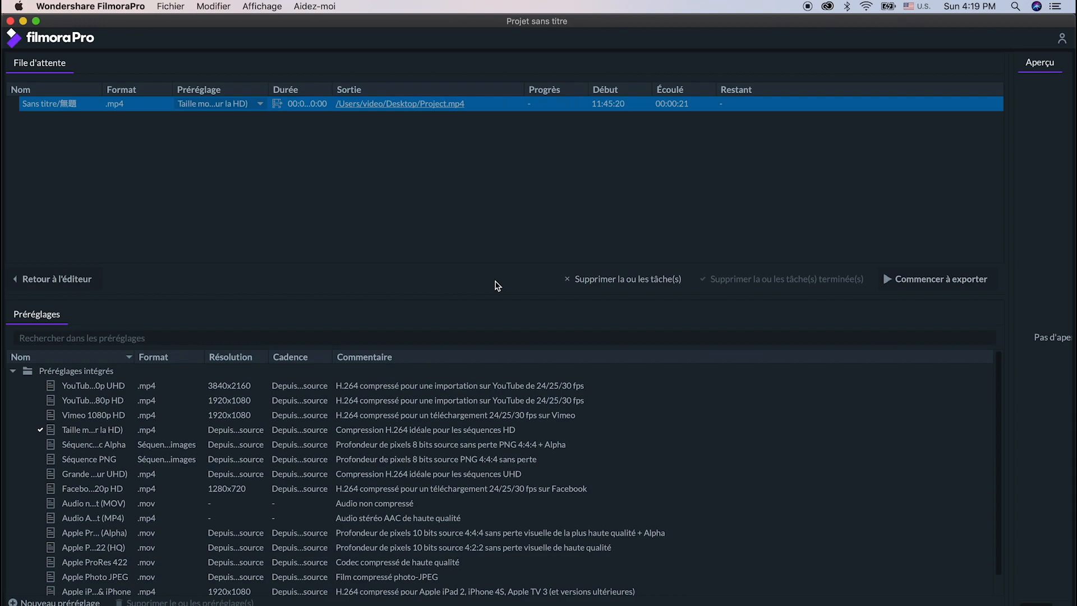
pyautogui.press('super+1')
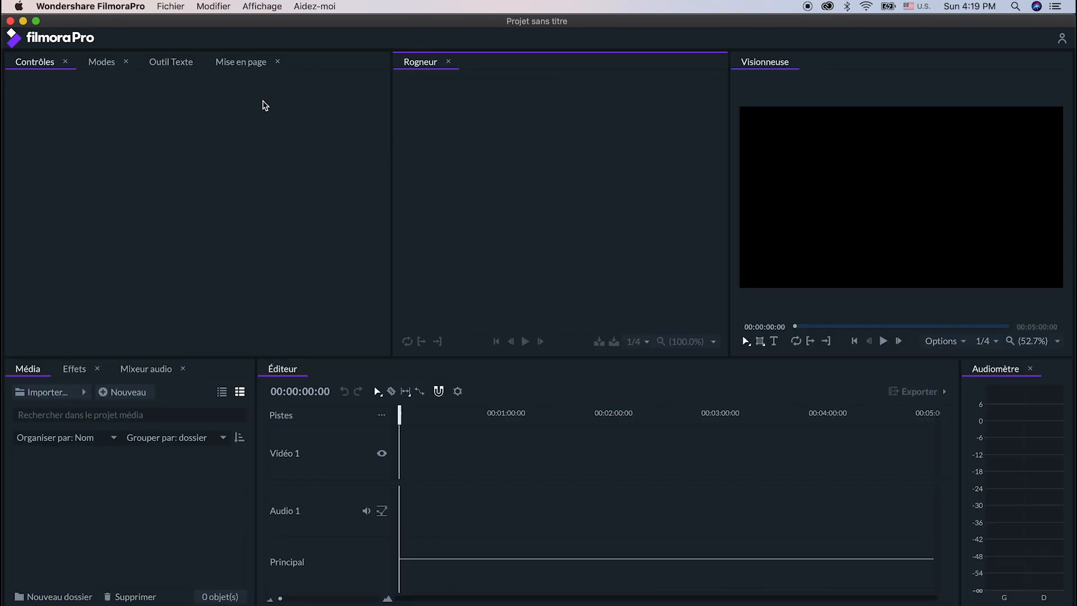
# - View the Exporter screen, return to Modifier, visit Accueil, and go back to Modifier
pyautogui.click(261, 7)
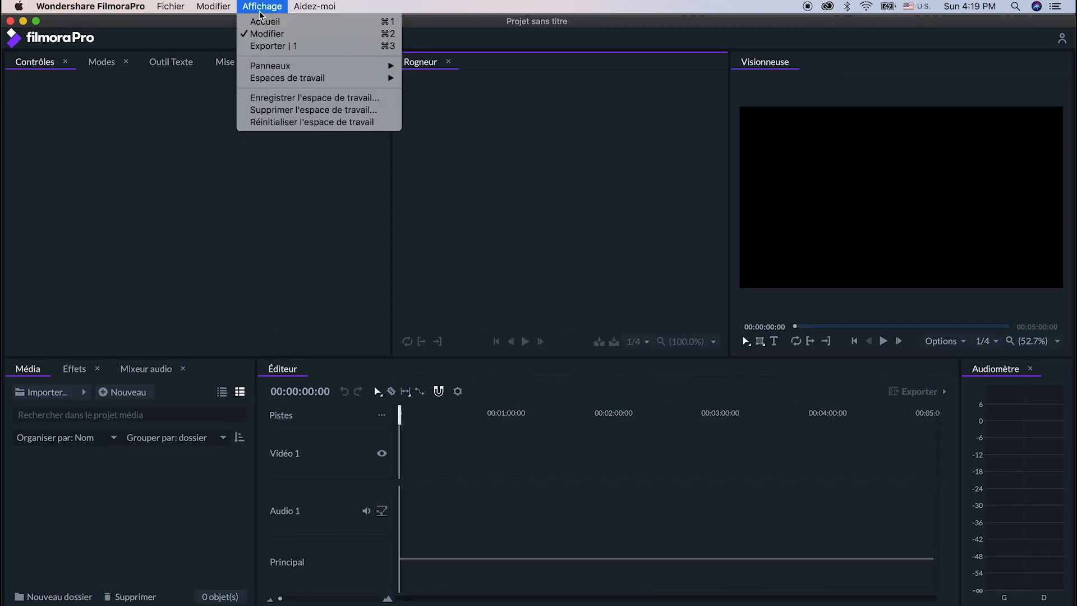
pyautogui.click(312, 49)
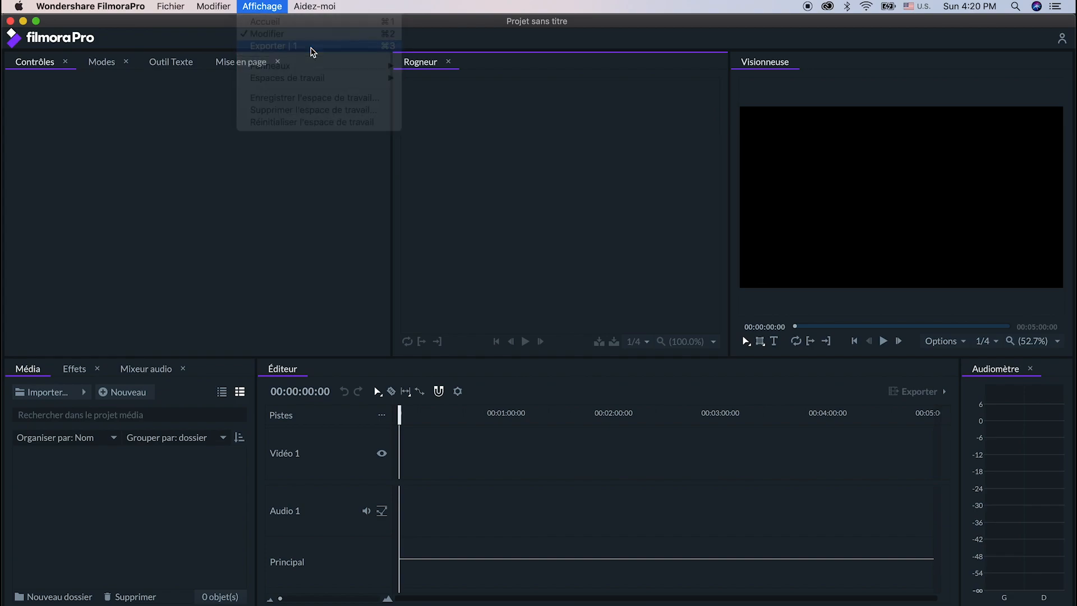
pyautogui.click(283, 8)
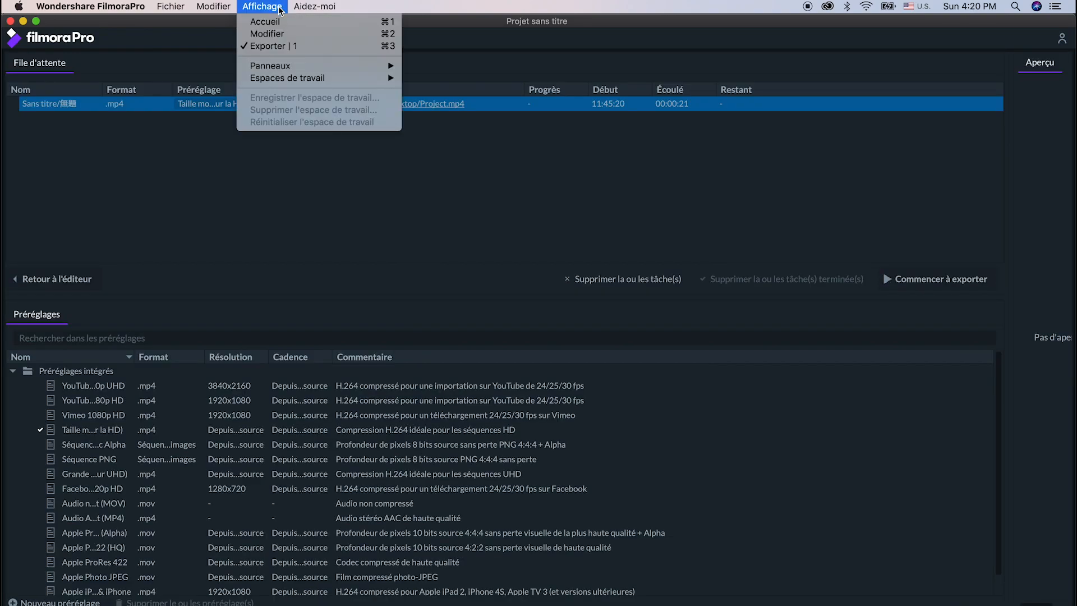
pyautogui.click(283, 34)
pyautogui.click(279, 8)
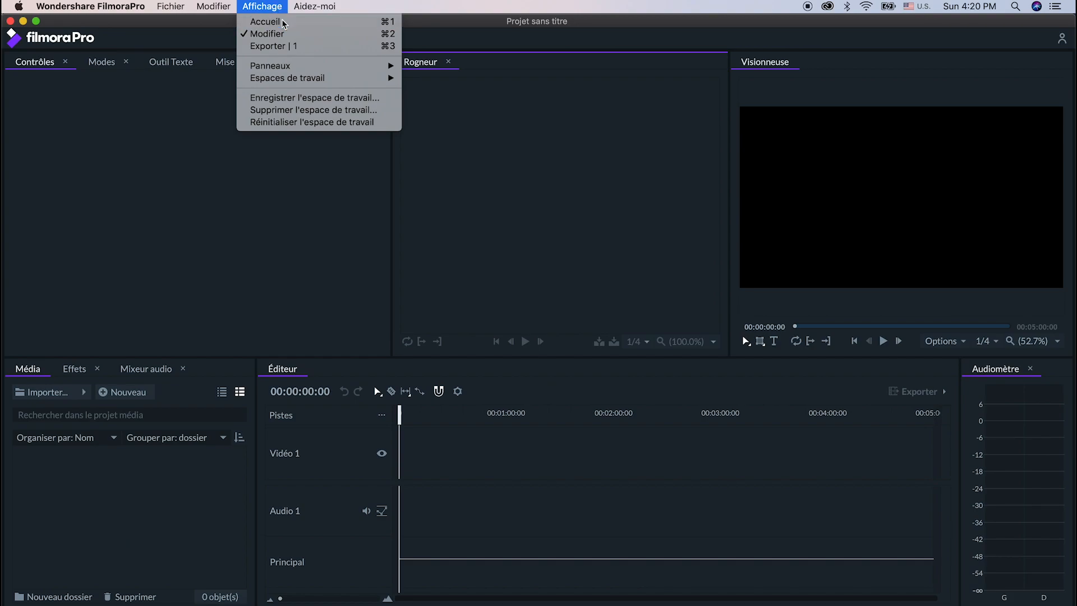
pyautogui.click(282, 20)
pyautogui.click(277, 7)
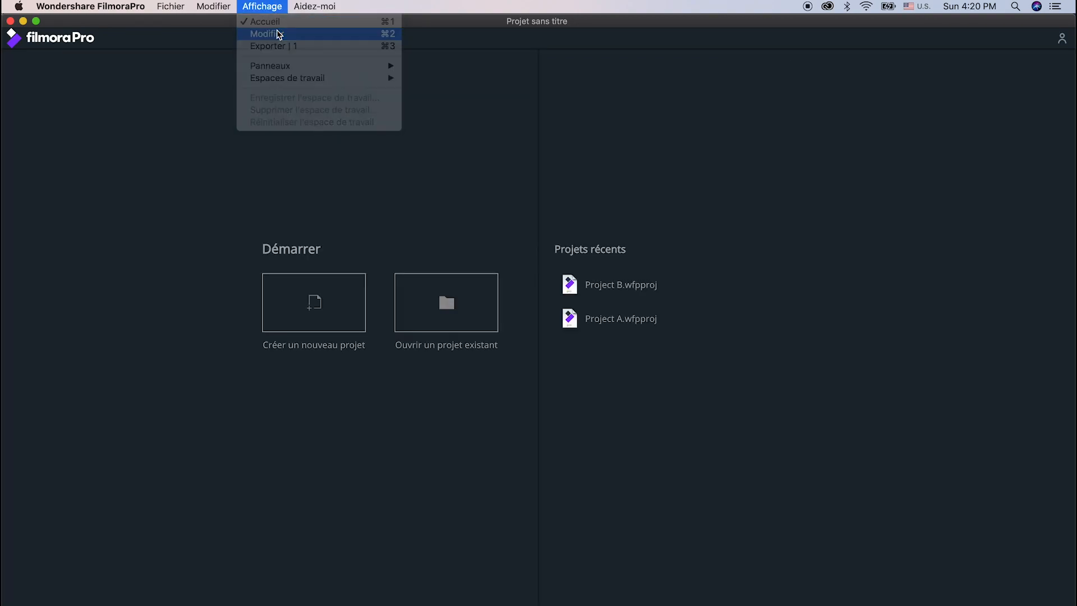
pyautogui.click(280, 34)
# - Cycle repeatedly through the home, editing and export screens, finishing on the editing screen
pyautogui.press('super+1')
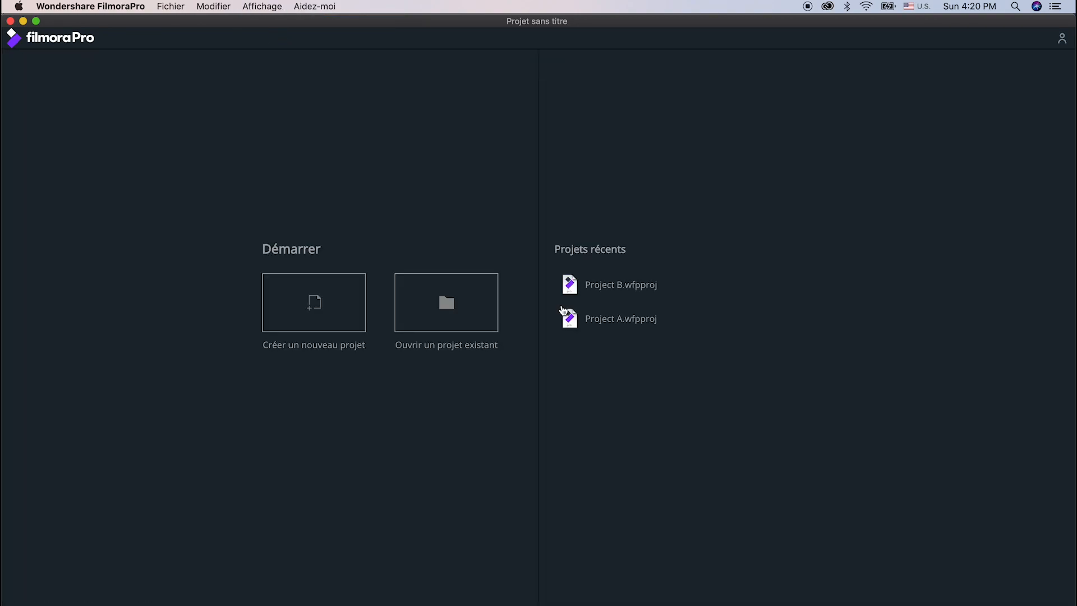
pyautogui.press('super+2')
pyautogui.press('super+3')
pyautogui.press('super+1')
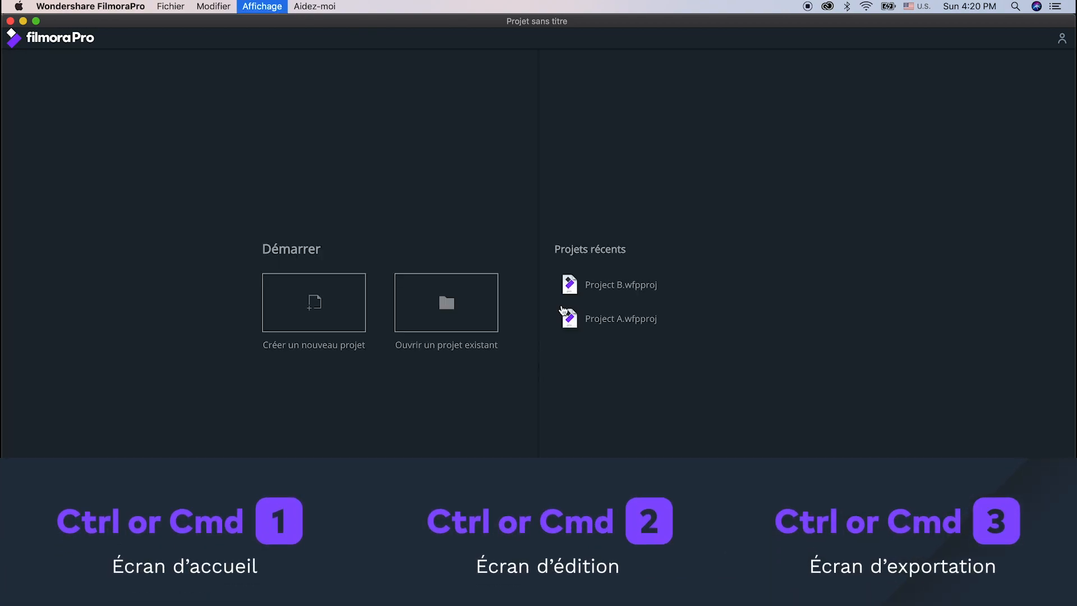
pyautogui.press('super+2')
pyautogui.press('super+3')
pyautogui.press('super+2')
pyautogui.press('super+1')
pyautogui.press('super+2')
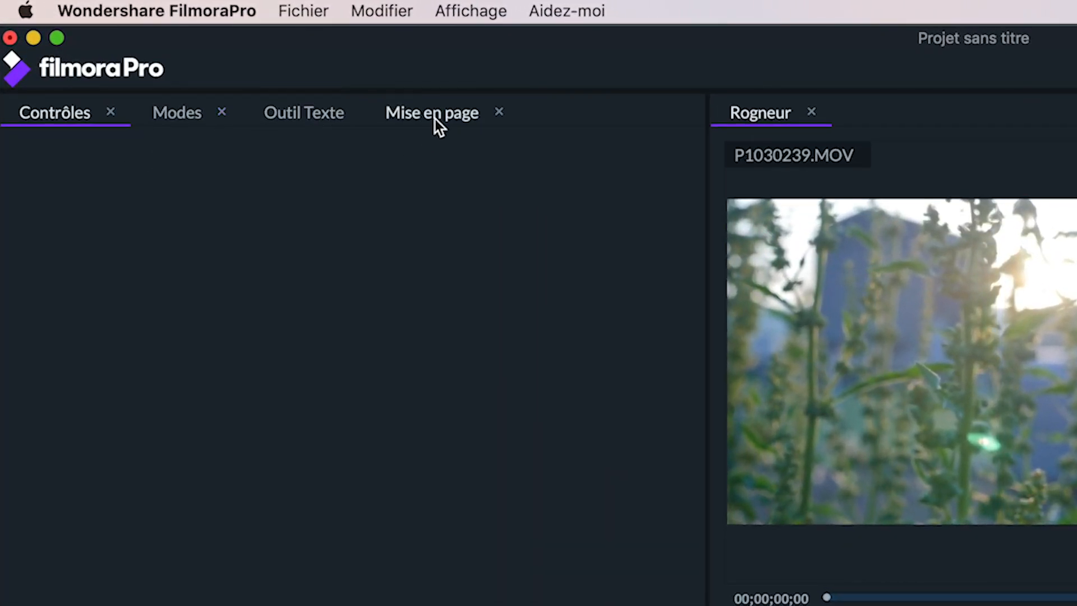
# - Look through the imported clips in the media list and play P1030239.MOV in the Rogneur
pyautogui.click(483, 297)
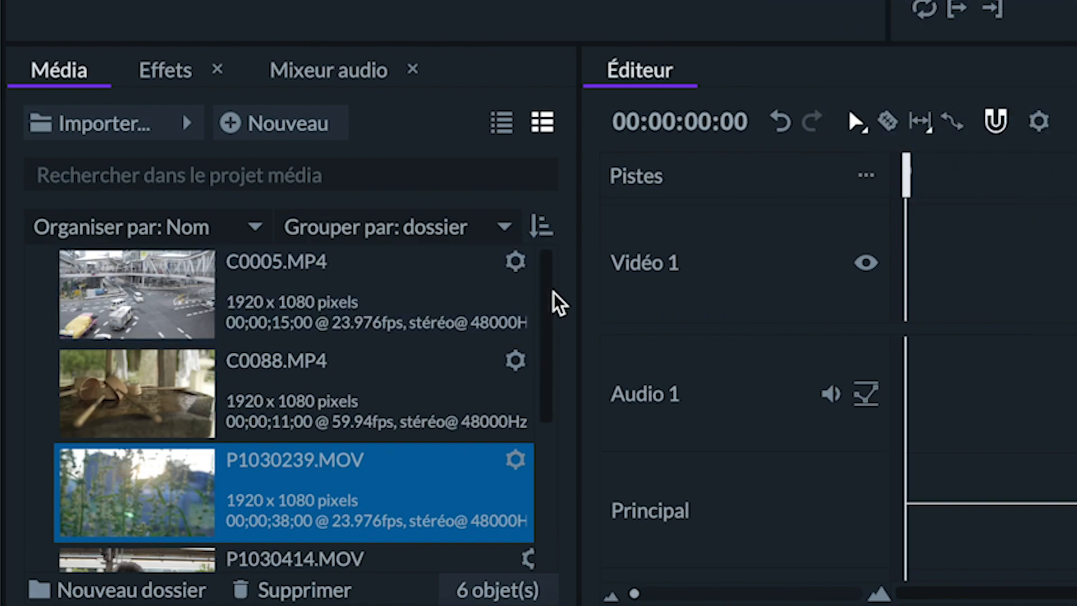
pyautogui.moveTo(553, 292); pyautogui.dragTo(540, 444)
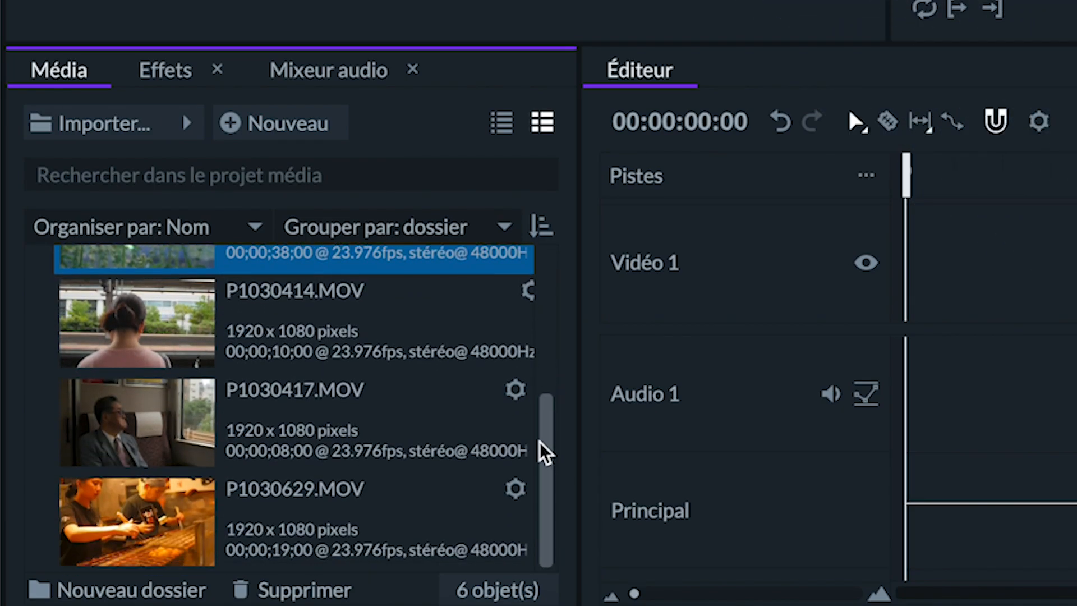
pyautogui.click(347, 520)
pyautogui.click(604, 491)
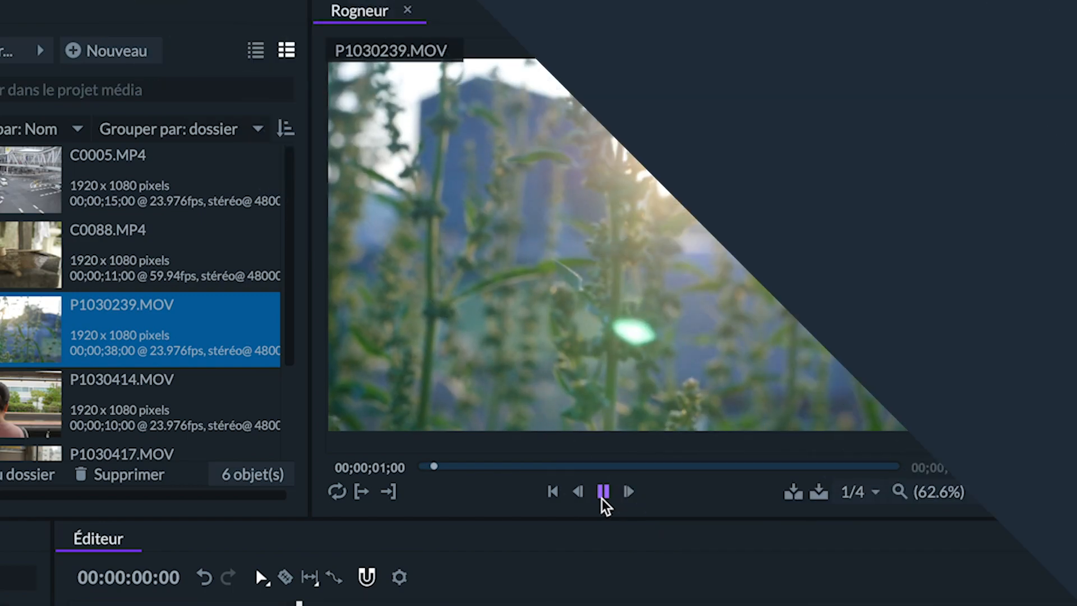
# - Set the in point of P1030239.MOV about 3 seconds into the clip and scrub further forward
pyautogui.press('space')
pyautogui.click(363, 494)
pyautogui.press('space')
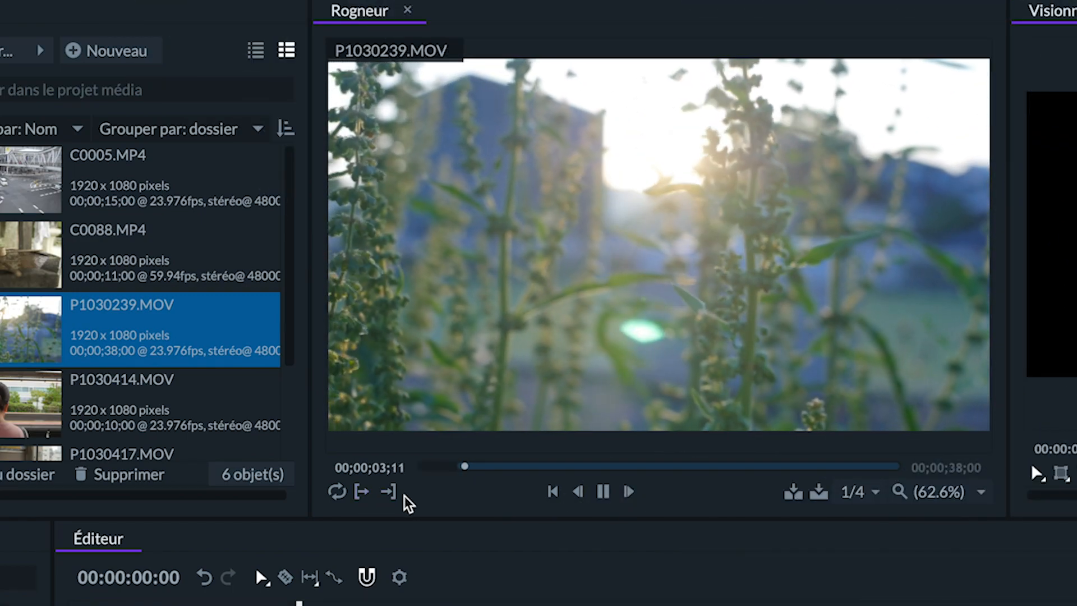
pyautogui.click(501, 466)
pyautogui.moveTo(501, 469); pyautogui.dragTo(558, 471)
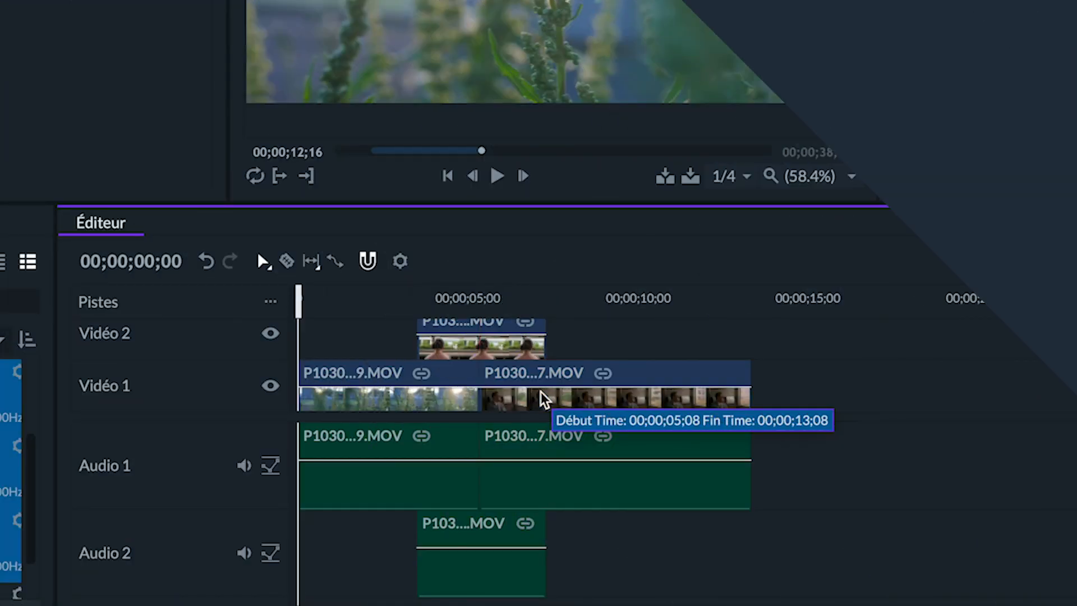
# - Move the P1030417.MOV clip on Vidéo 1 and adjust the scale and rotation in the clip's Transformer controls
pyautogui.moveTo(579, 398); pyautogui.dragTo(589, 373)
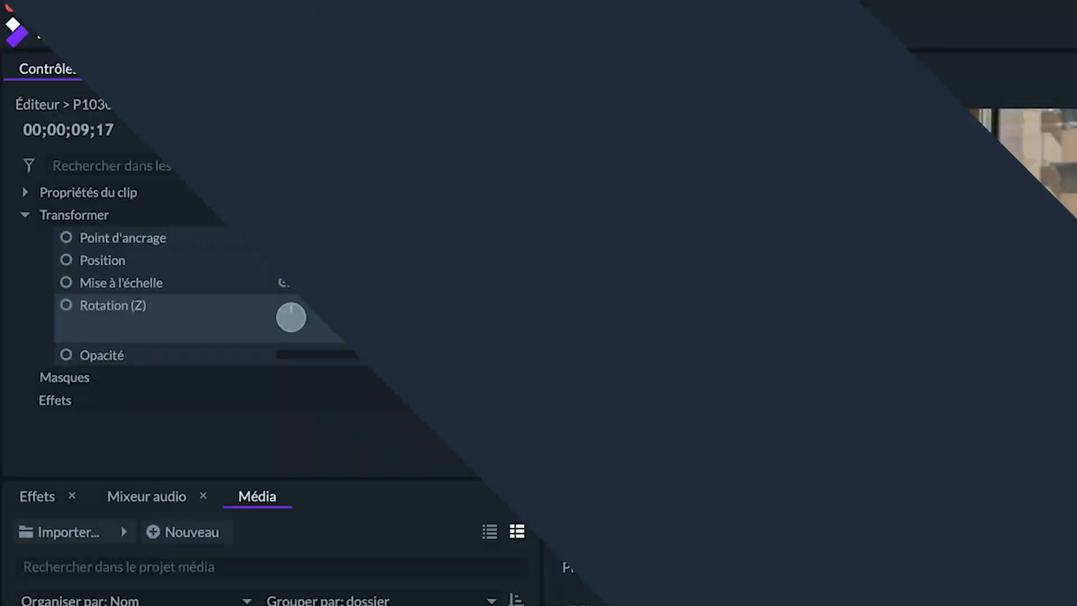
pyautogui.moveTo(483, 283); pyautogui.dragTo(524, 238)
pyautogui.moveTo(298, 311); pyautogui.dragTo(293, 306)
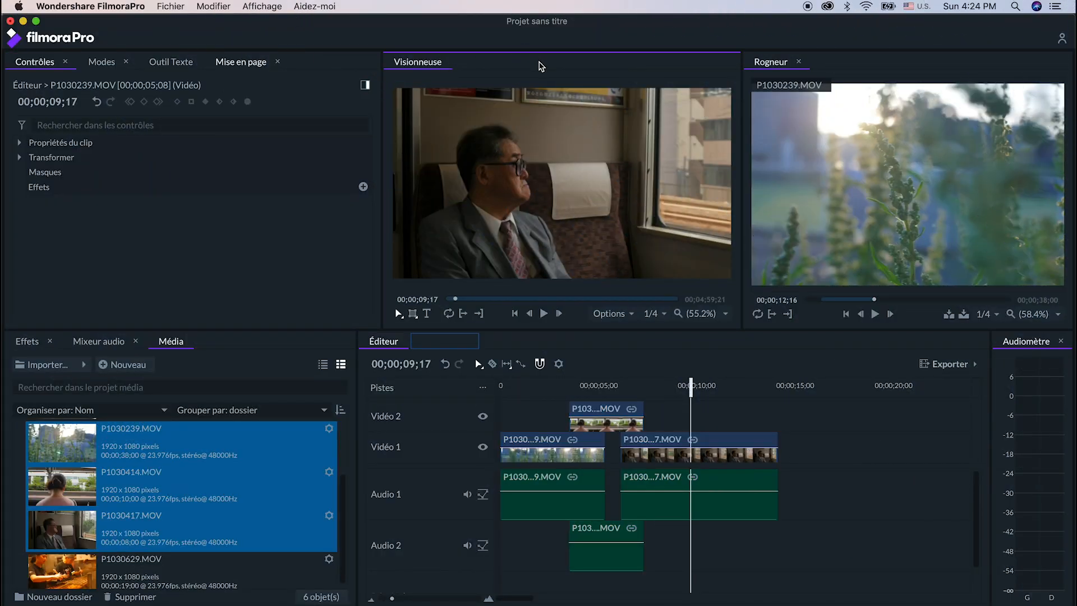
# - Preview P1030417.MOV and P1030414.MOV in the Rogneur and look through the Modes, Outil Texte and Mise en page panels
pyautogui.click(271, 517)
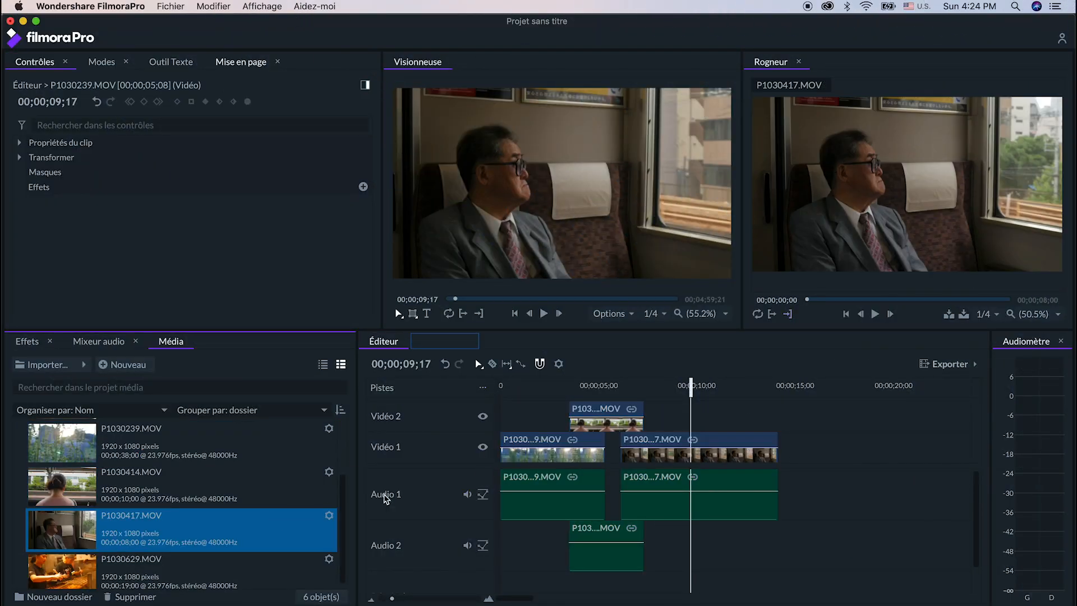
pyautogui.click(93, 482)
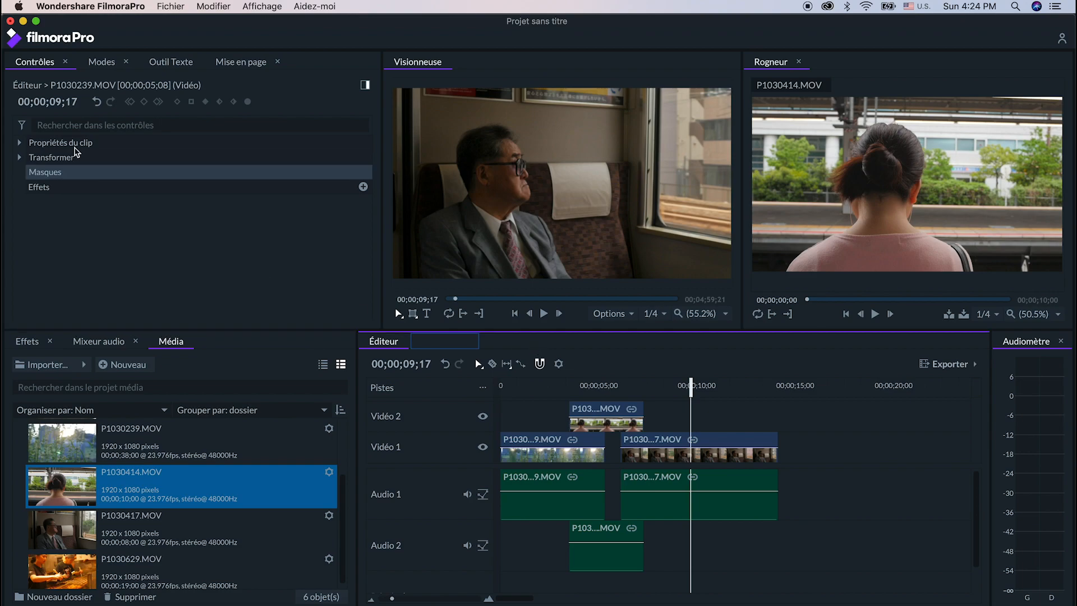
pyautogui.click(101, 63)
pyautogui.click(169, 63)
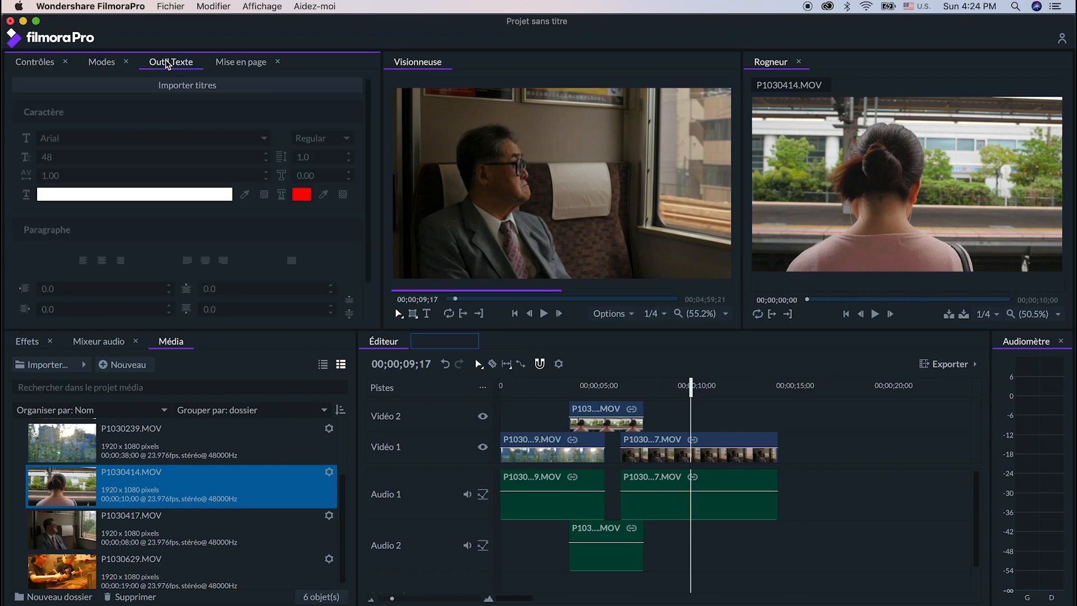
pyautogui.click(231, 66)
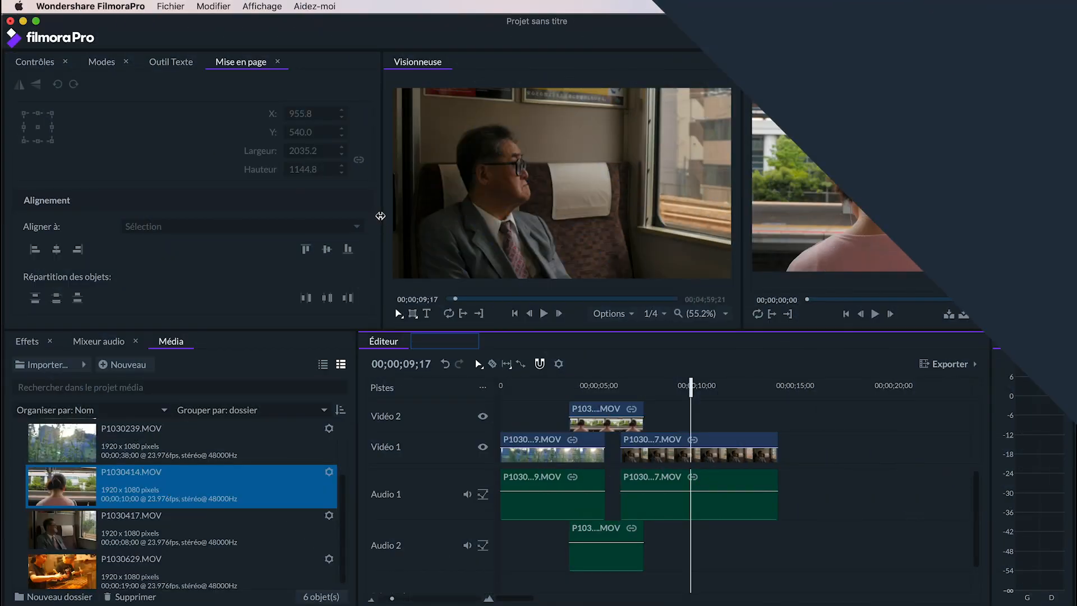
# - Widen the Mise en page panel, make the upper row of panels taller, and slightly widen the Rogneur
pyautogui.moveTo(382, 220)
pyautogui.mouseDown()
pyautogui.moveTo(353, 220)
pyautogui.moveTo(469, 220)
pyautogui.moveTo(400, 220)
pyautogui.mouseUp()
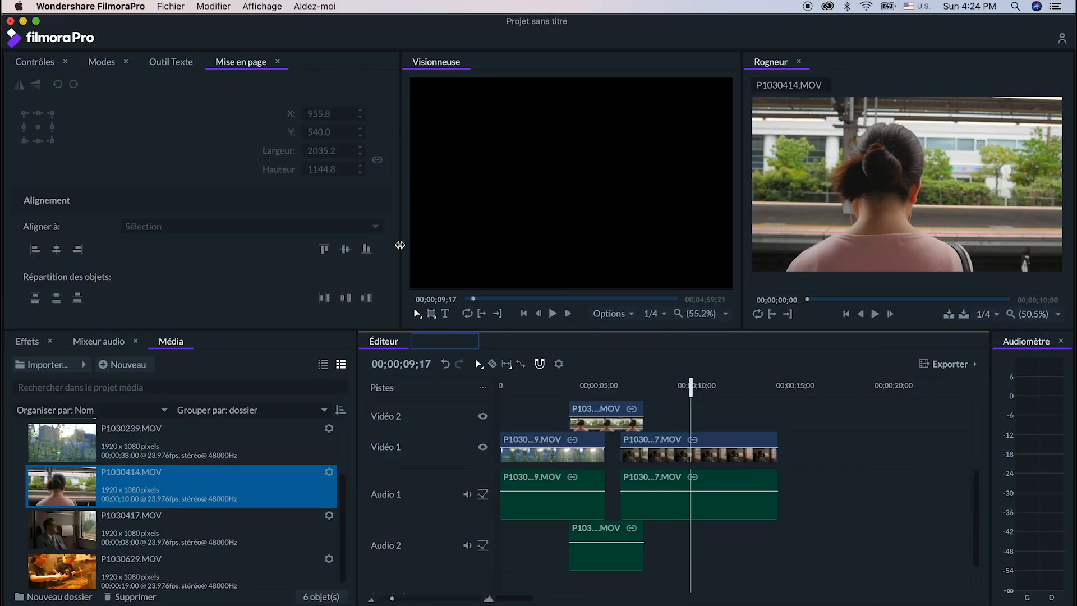
pyautogui.moveTo(400, 329); pyautogui.dragTo(401, 363)
pyautogui.moveTo(742, 247)
pyautogui.mouseDown()
pyautogui.moveTo(765, 247)
pyautogui.moveTo(735, 247)
pyautogui.mouseUp()
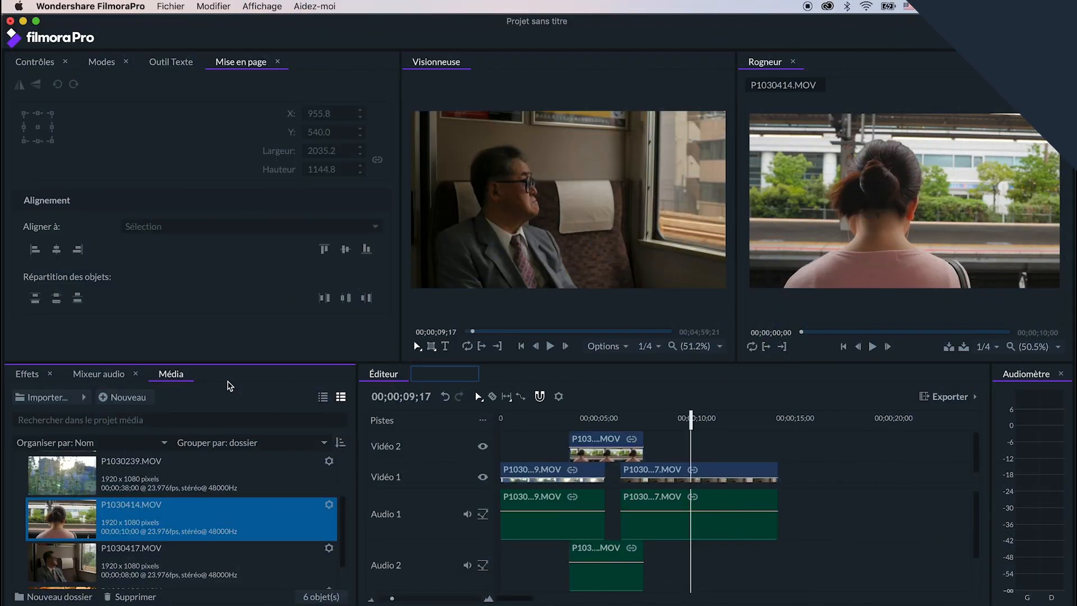
# - Dock the Média panel group between Mise en page and Visionneuse, and split Mixeur audio off into its own container beside it
pyautogui.click(229, 380)
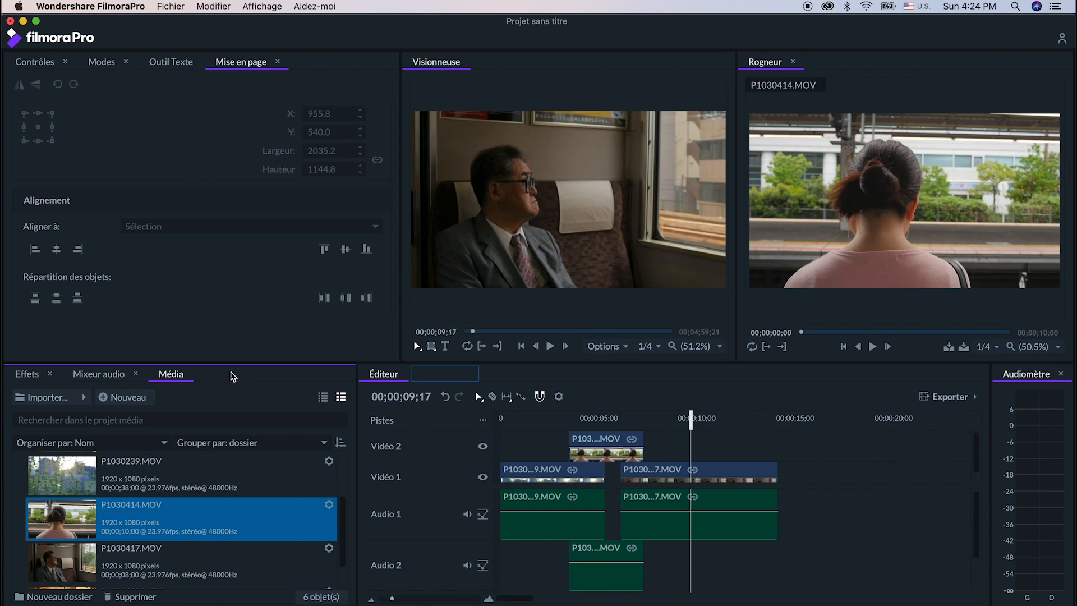
pyautogui.moveTo(230, 386); pyautogui.dragTo(252, 218)
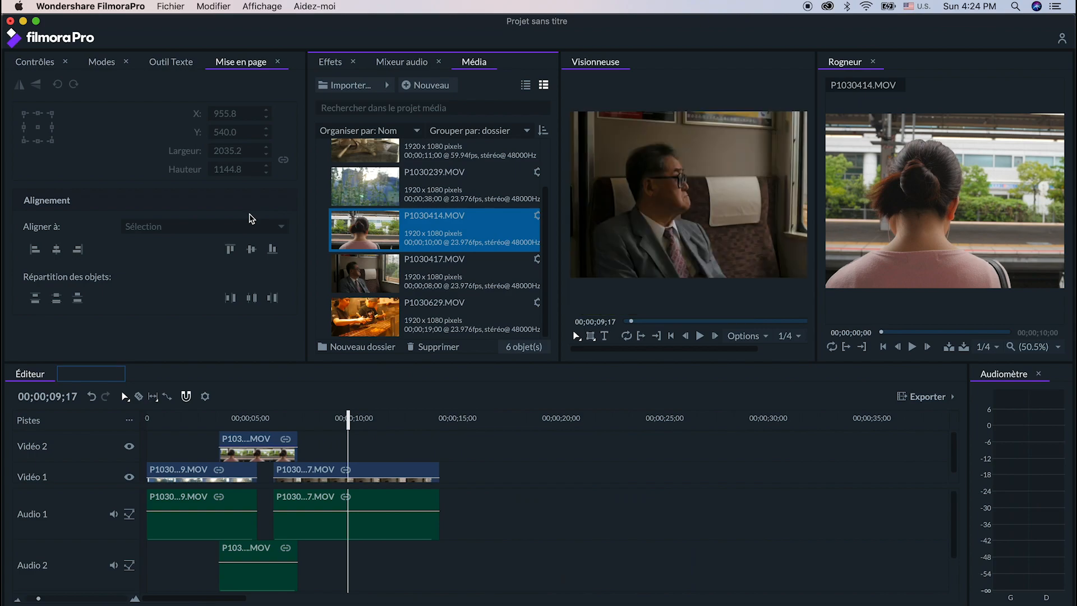
pyautogui.click(402, 62)
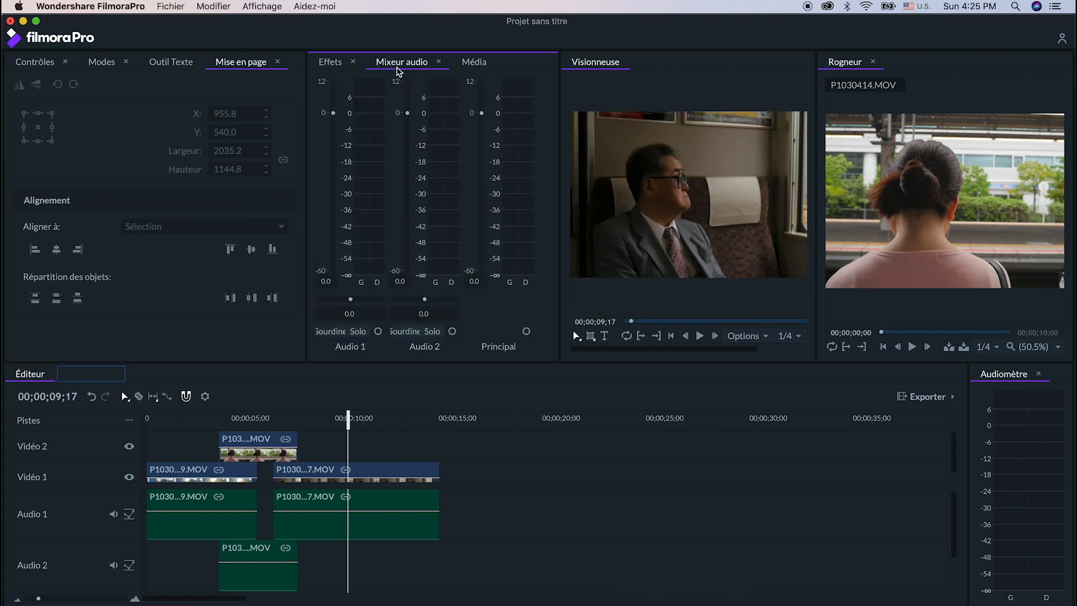
pyautogui.moveTo(402, 62); pyautogui.dragTo(384, 220)
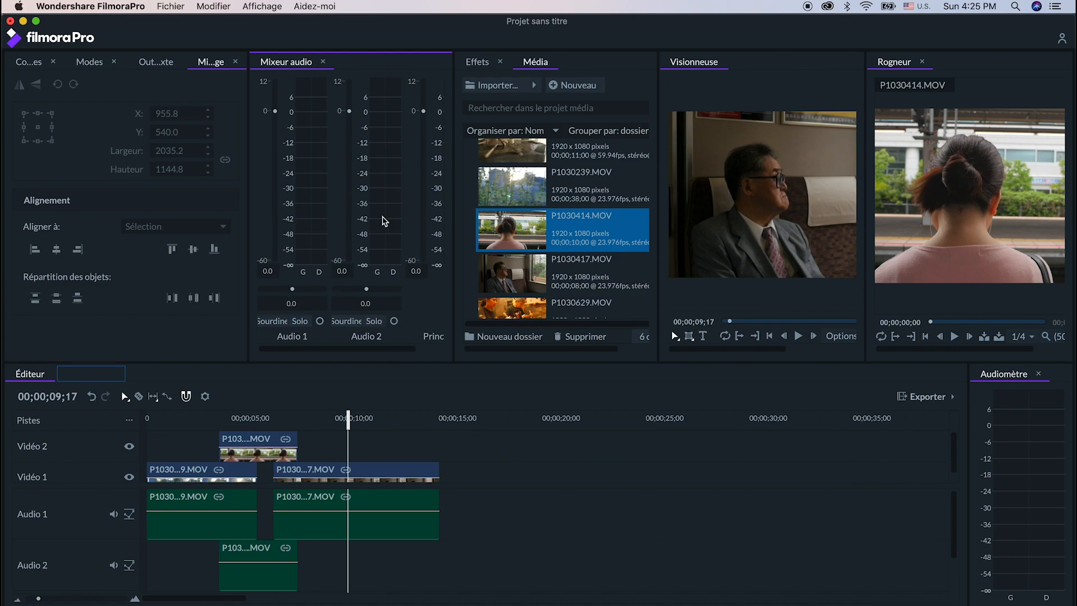
# - Move Outil Texte into the Effets and Média group, and turn that group into a floating container over the Visionneuse
pyautogui.click(156, 64)
pyautogui.moveTo(156, 65); pyautogui.dragTo(576, 64)
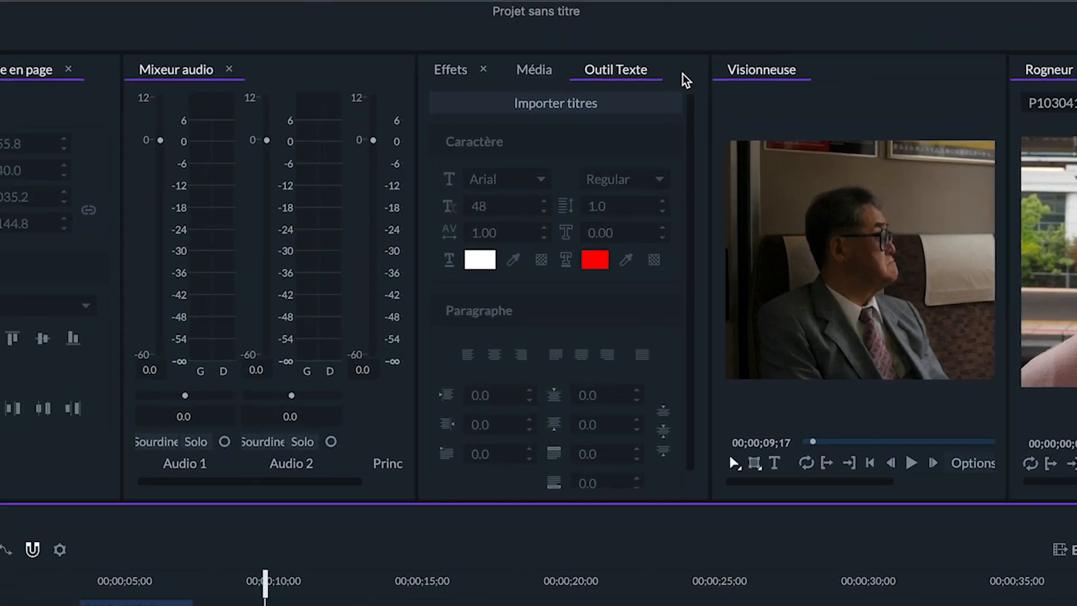
pyautogui.rightClick(638, 64)
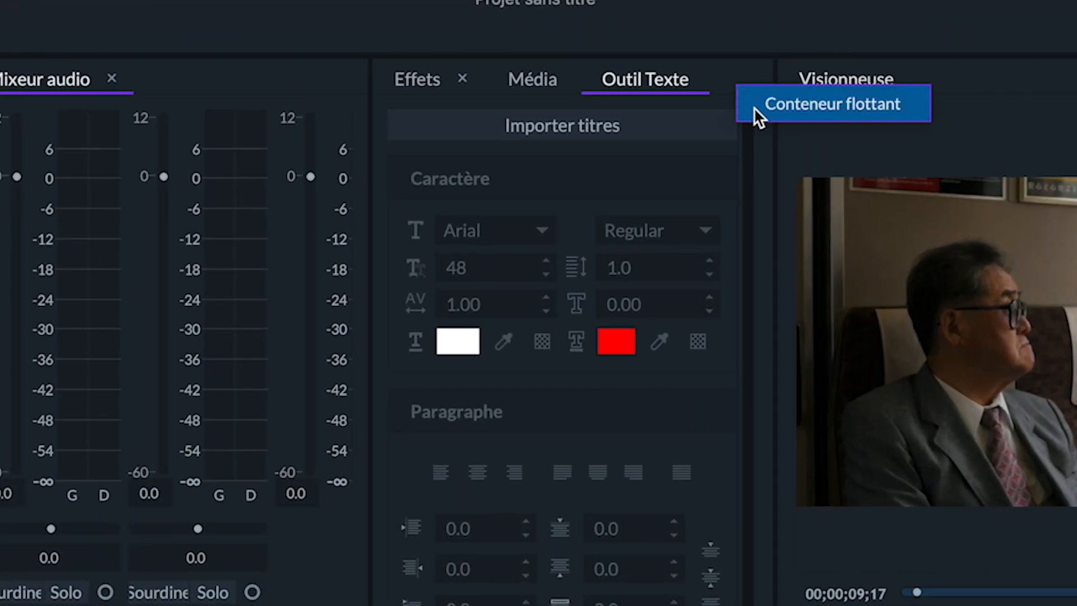
pyautogui.click(753, 106)
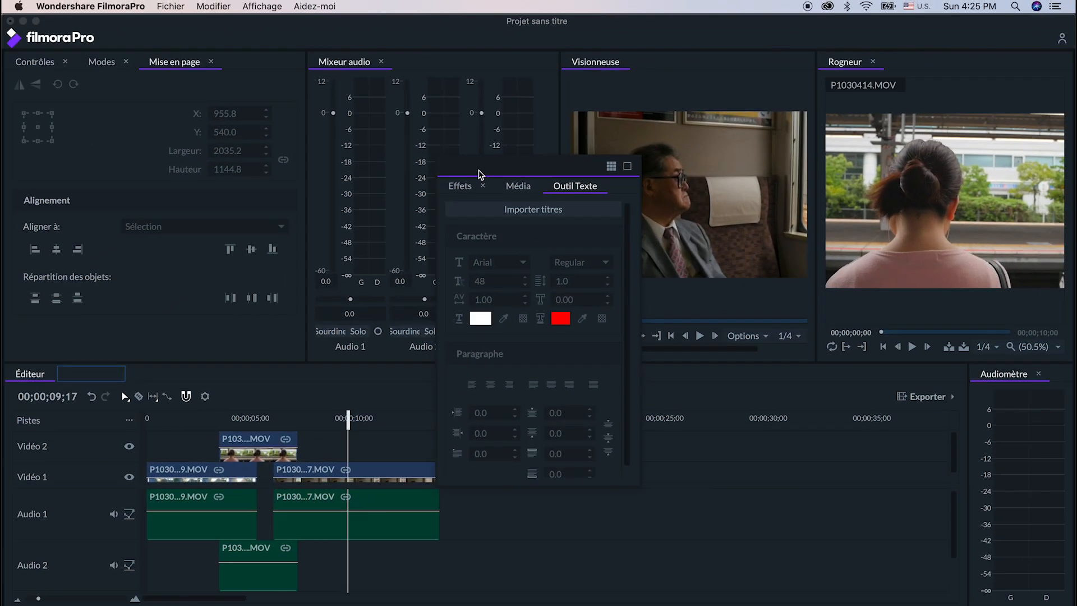
pyautogui.moveTo(442, 243); pyautogui.dragTo(714, 183)
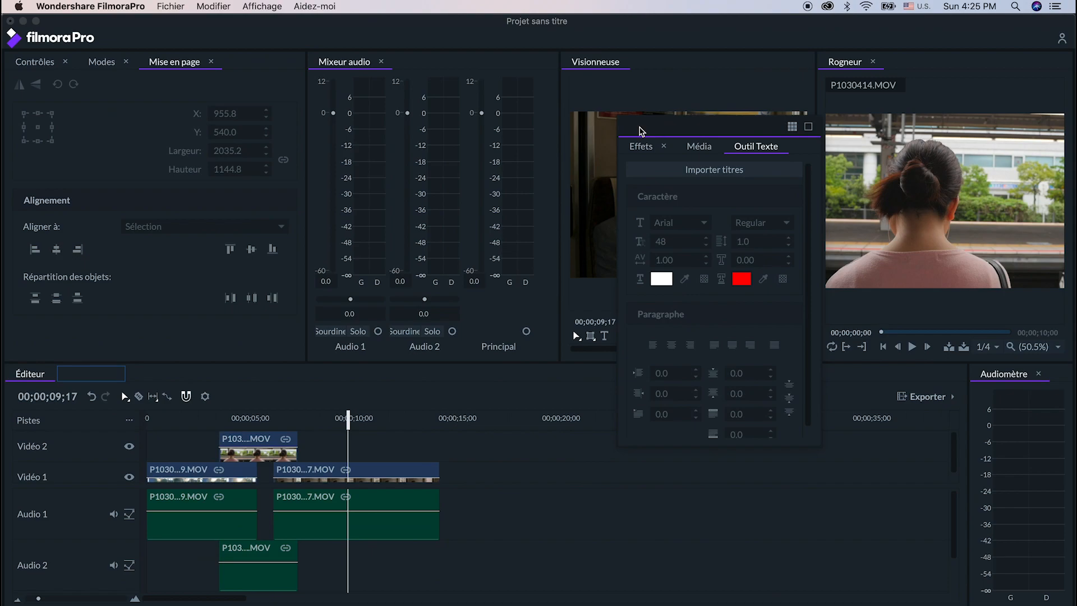
# - Turn the Mixeur audio panel into a floating container and reposition both floating containers over the workspace
pyautogui.rightClick(432, 66)
pyautogui.click(477, 70)
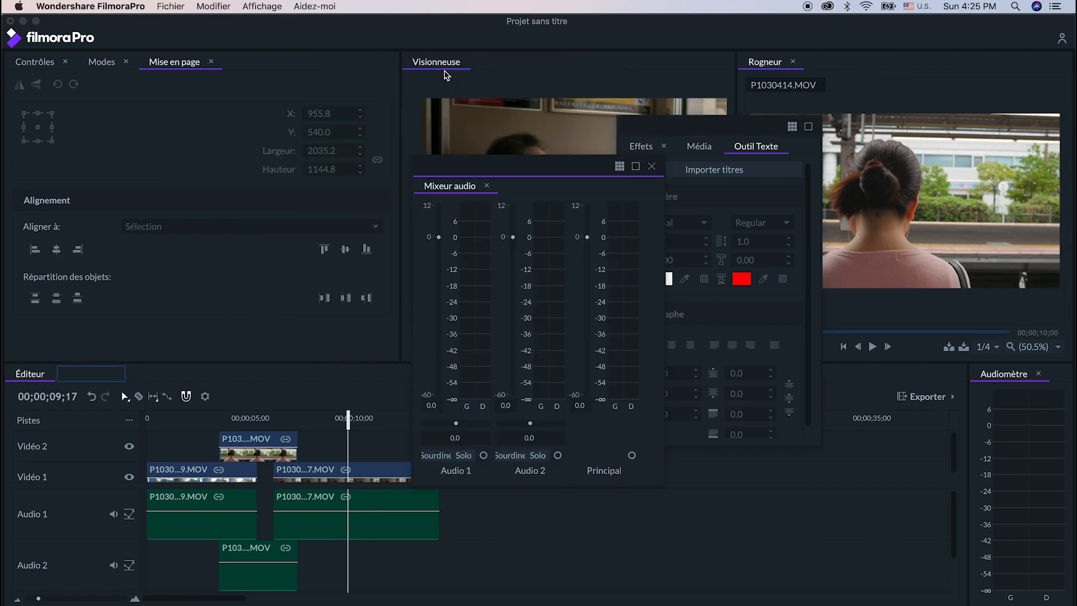
pyautogui.moveTo(474, 174); pyautogui.dragTo(291, 140)
pyautogui.moveTo(684, 124); pyautogui.dragTo(654, 142)
pyautogui.moveTo(339, 138); pyautogui.dragTo(347, 154)
pyautogui.moveTo(611, 151)
pyautogui.mouseDown()
pyautogui.moveTo(583, 157)
pyautogui.moveTo(597, 161)
pyautogui.mouseUp()
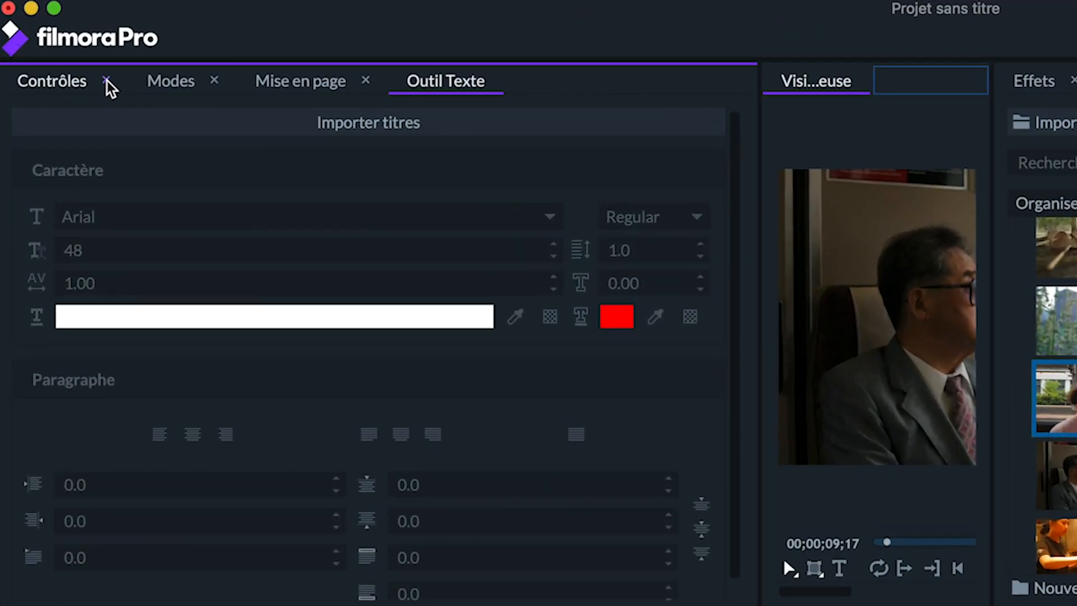
# - Close the Contrôles panel
pyautogui.click(87, 72)
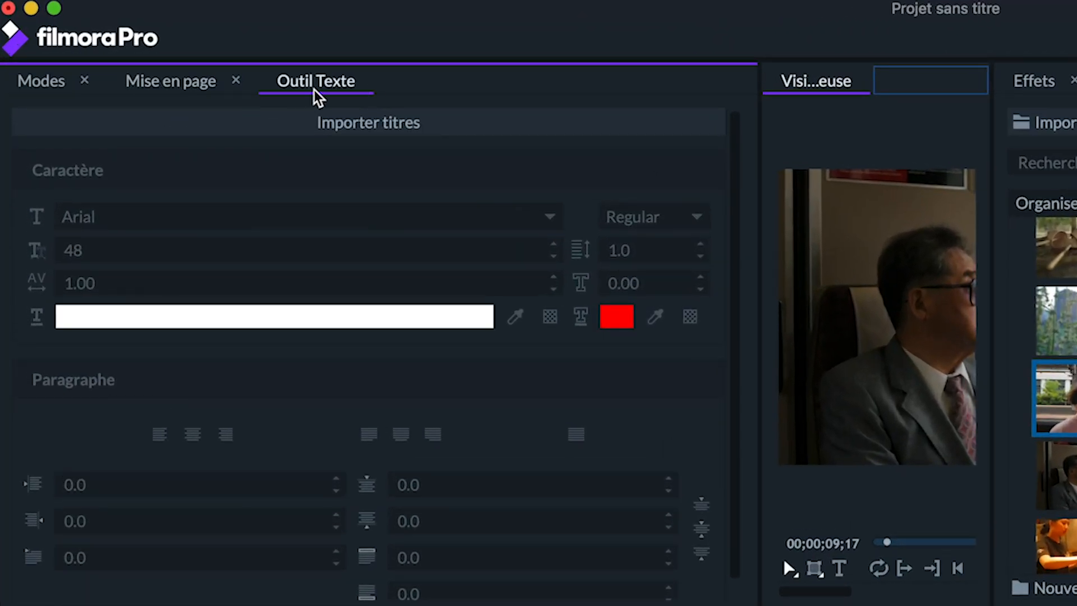
# - Close the Mise en page panel and reopen the Contrôles panel
pyautogui.click(179, 87)
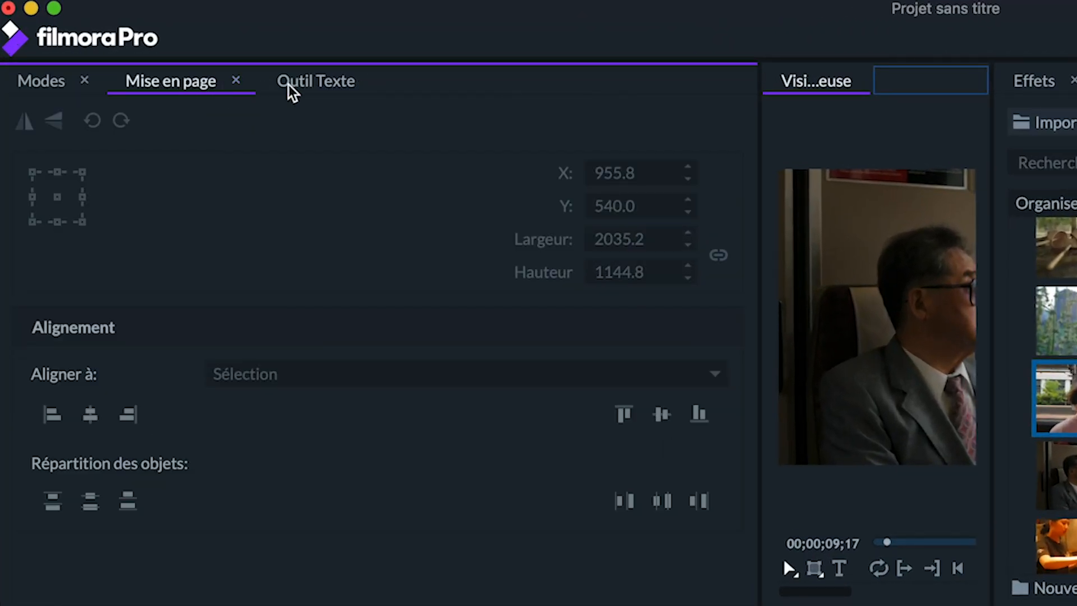
pyautogui.click(236, 83)
pyautogui.click(456, 3)
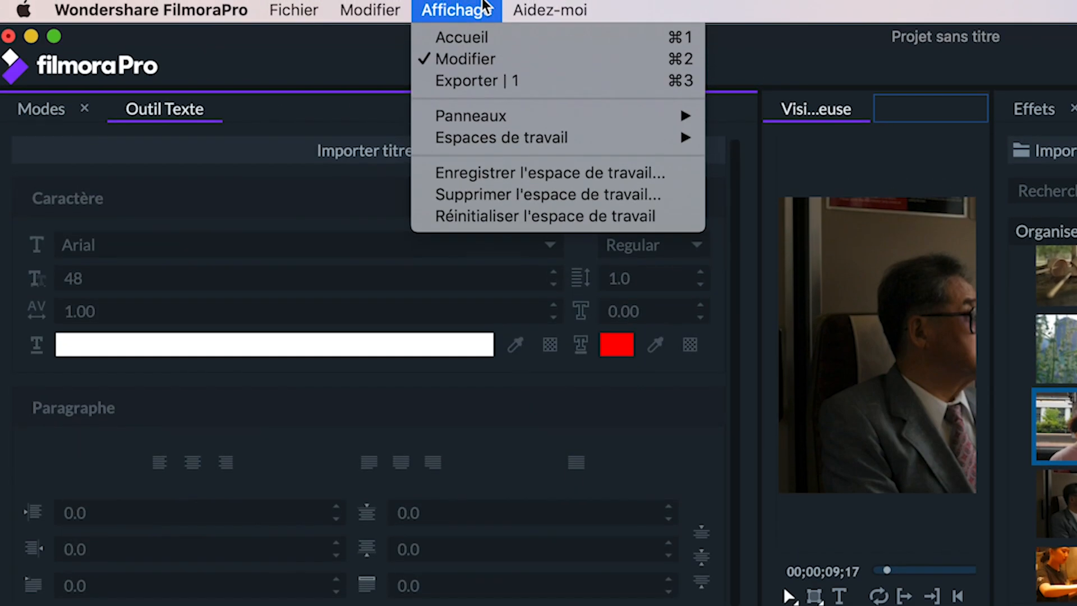
pyautogui.moveTo(618, 107)
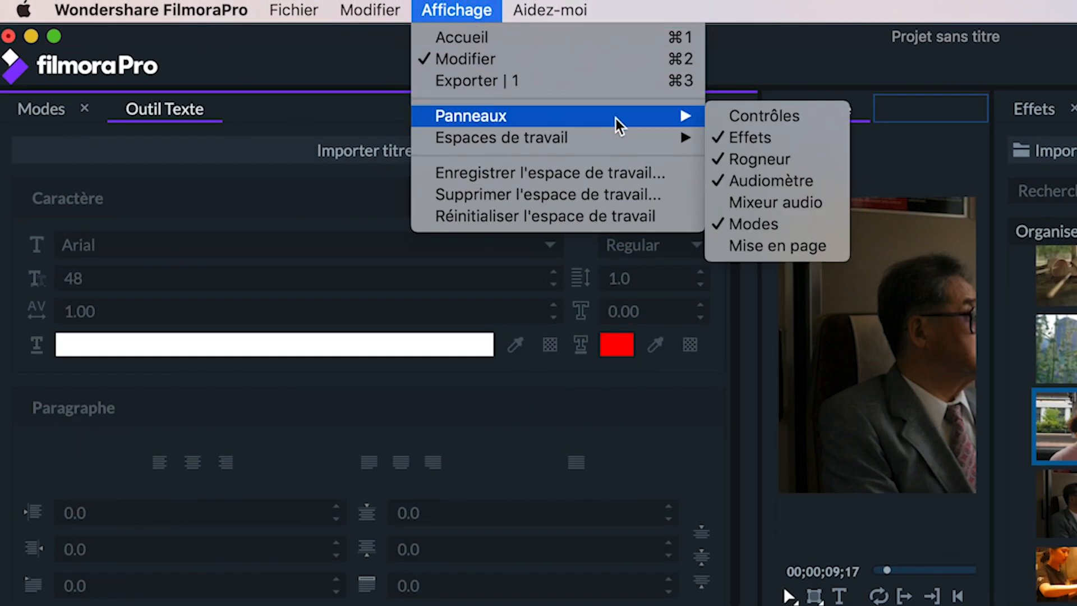
pyautogui.click(831, 114)
# - Reopen the Mise en page panel
pyautogui.click(467, 4)
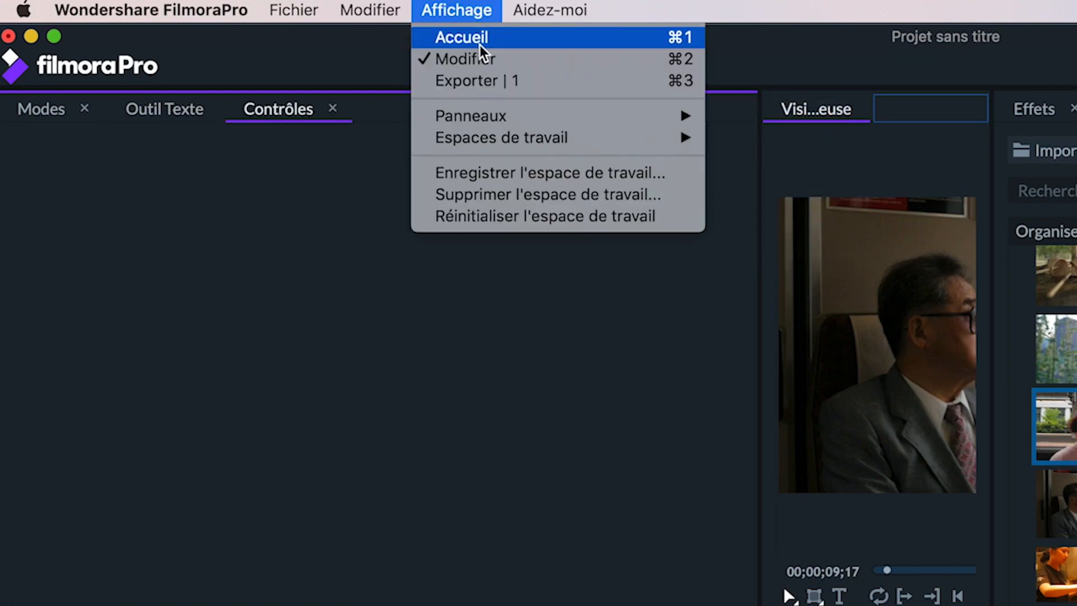
pyautogui.moveTo(557, 119)
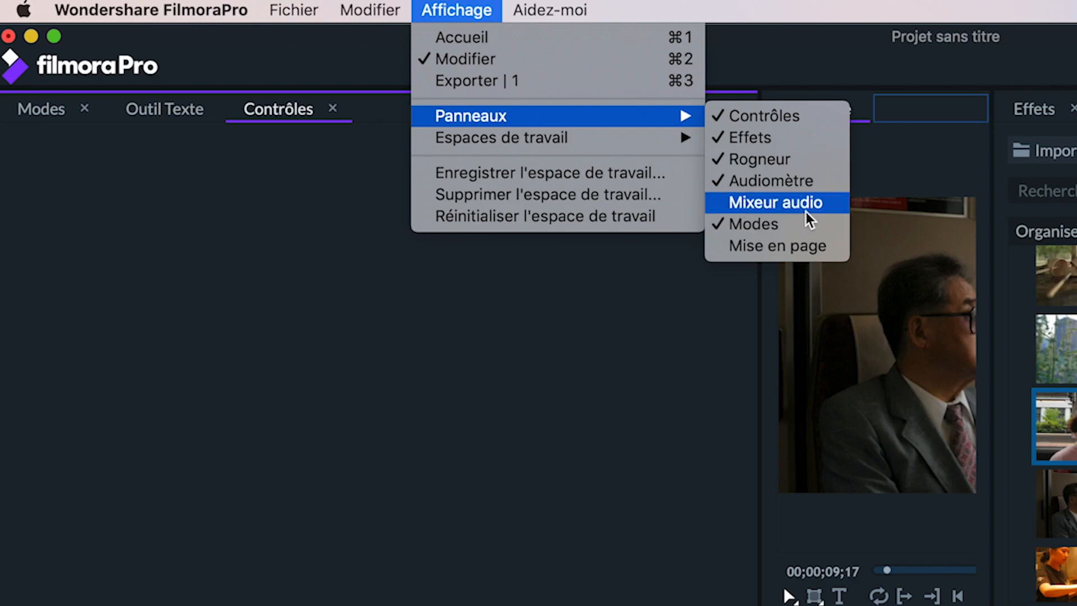
pyautogui.click(808, 256)
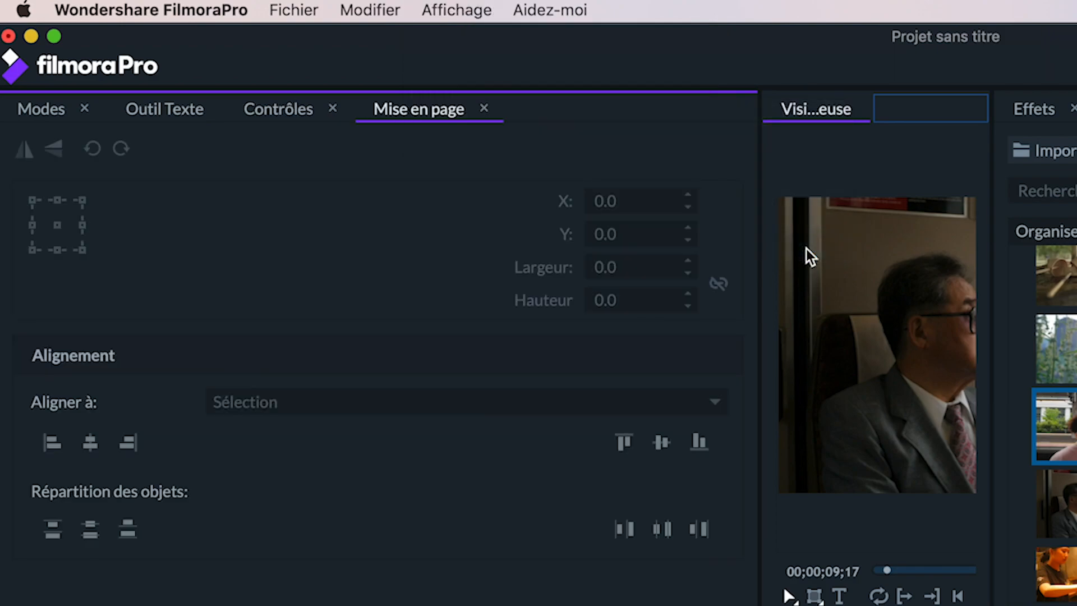
# - Switch to the preset Couleur workspace, followed by the preset Audio workspace
pyautogui.click(456, 10)
pyautogui.moveTo(528, 120)
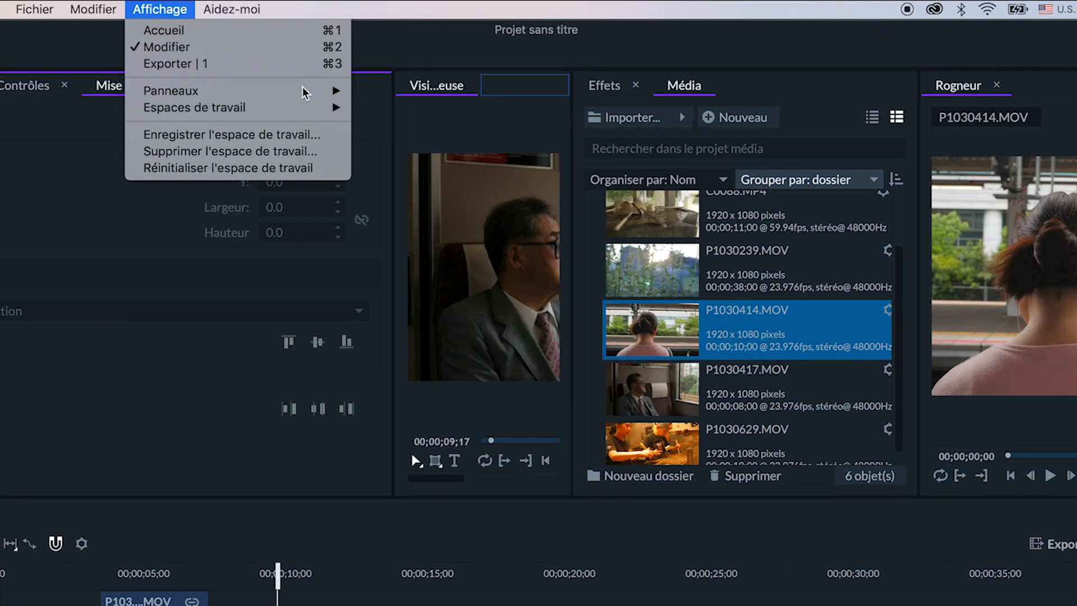
pyautogui.moveTo(381, 78)
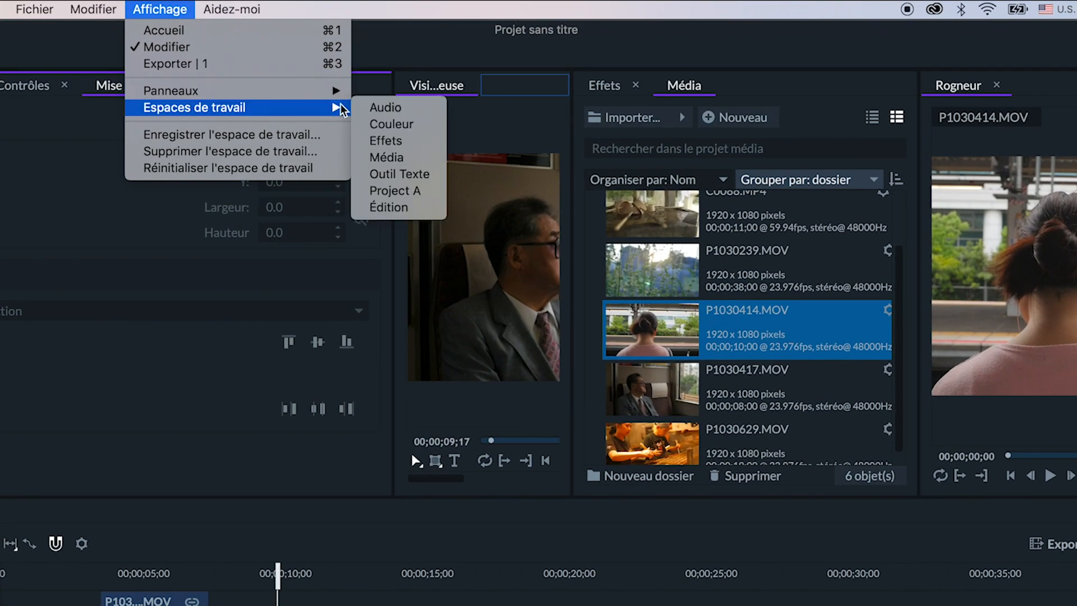
pyautogui.click(167, 5)
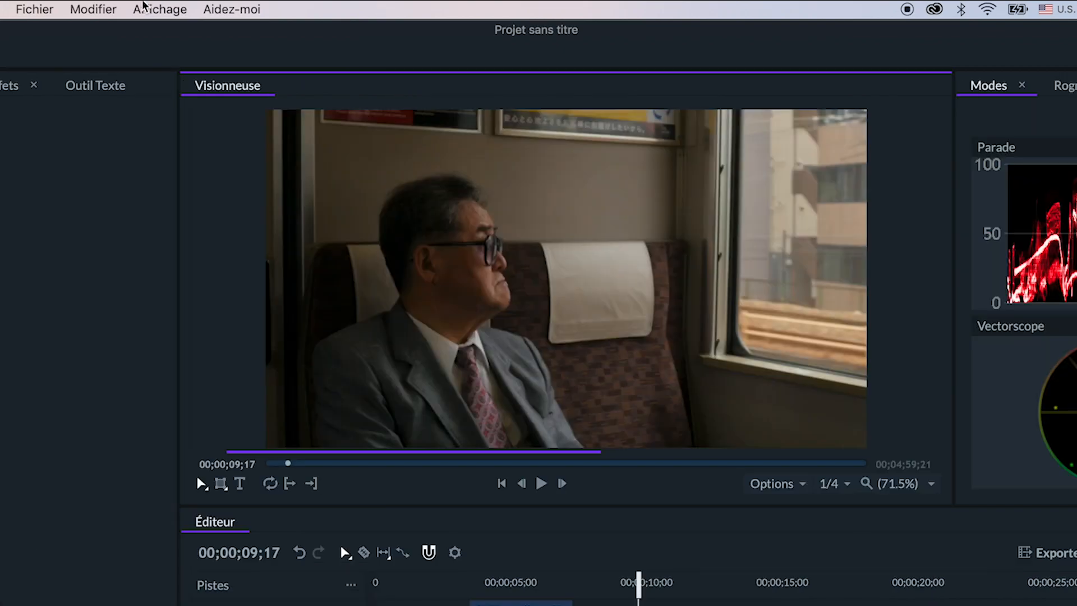
pyautogui.click(145, 6)
pyautogui.moveTo(294, 91)
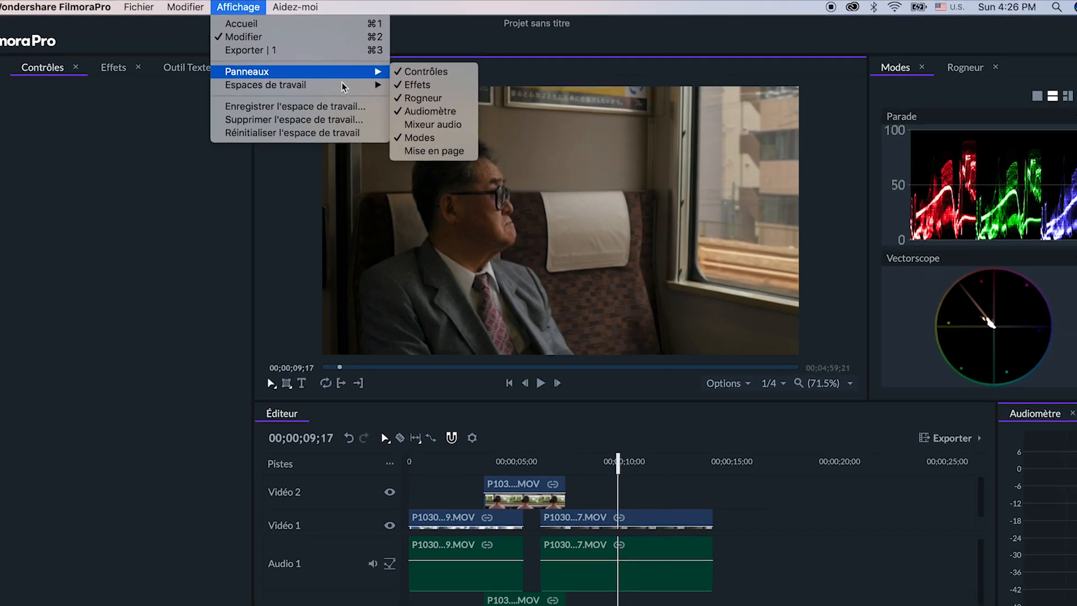
pyautogui.moveTo(345, 86)
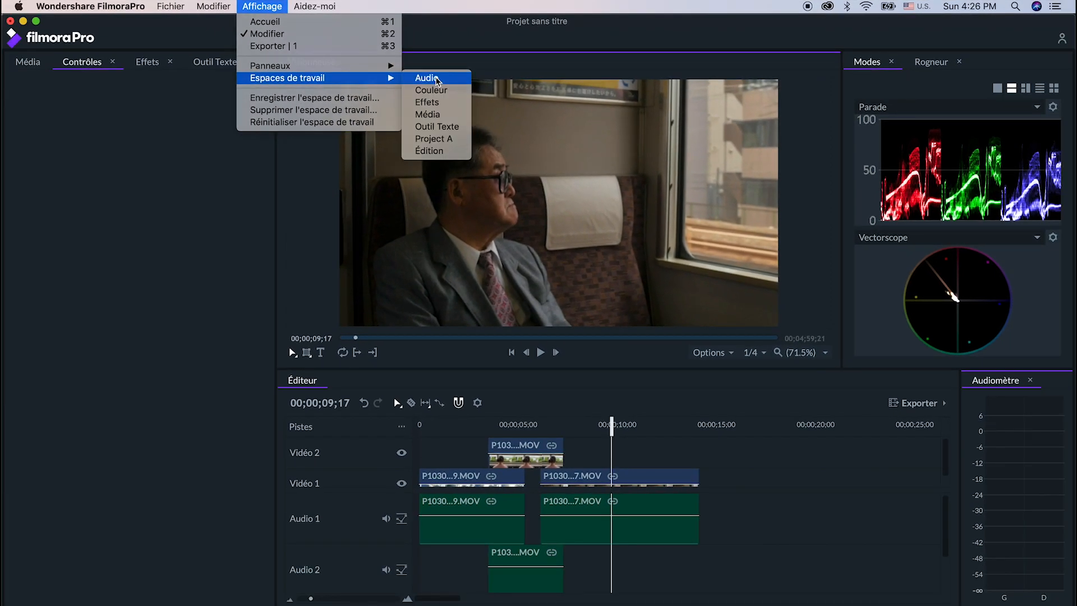
pyautogui.click(268, 5)
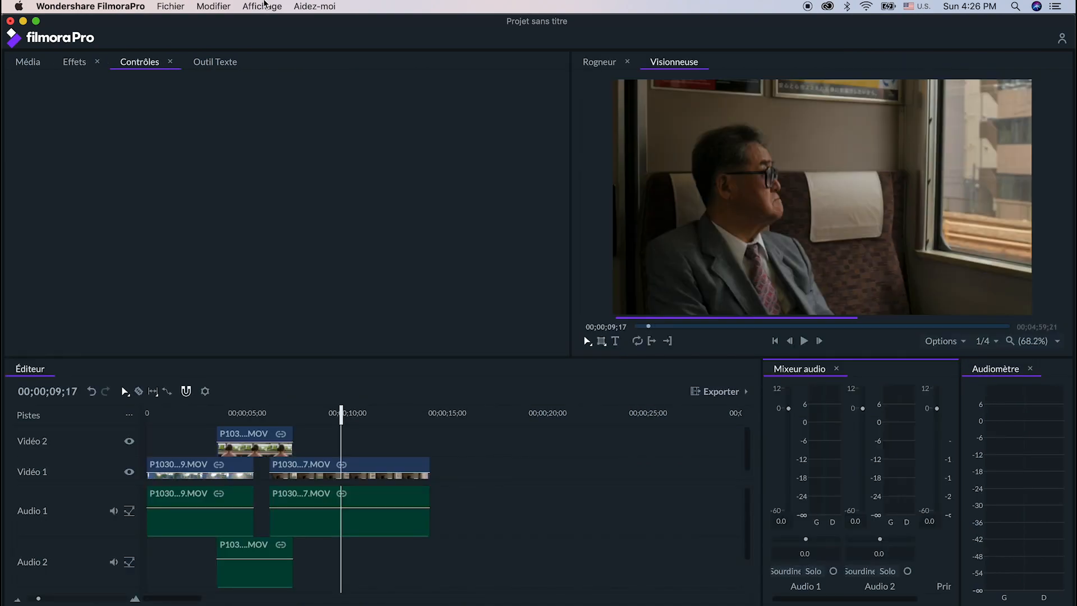
# - Switch to the preset Outil Texte workspace
pyautogui.click(264, 4)
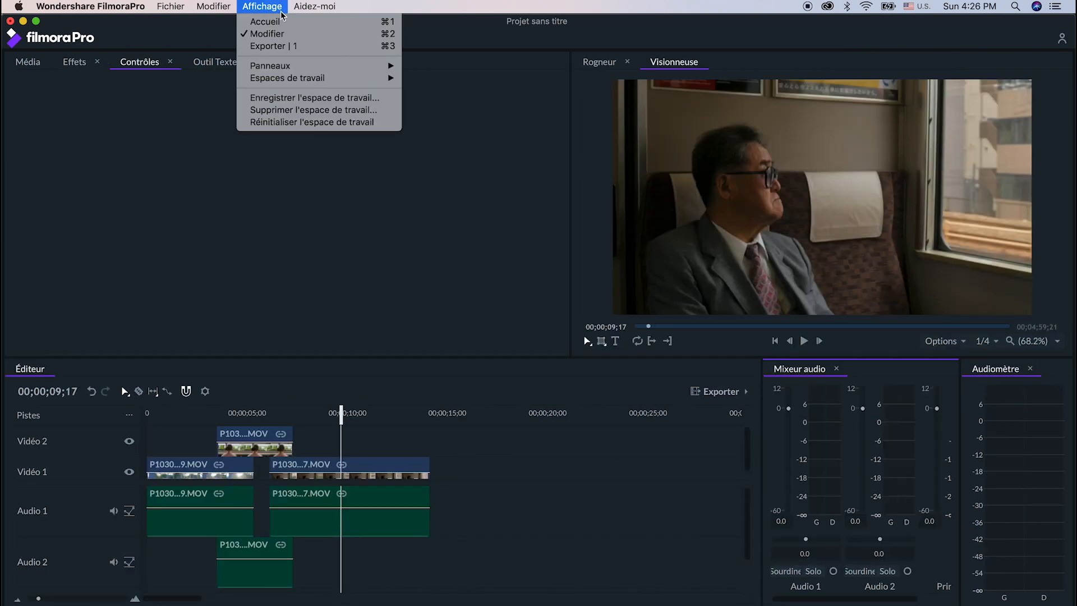
pyautogui.moveTo(370, 82)
pyautogui.click(440, 128)
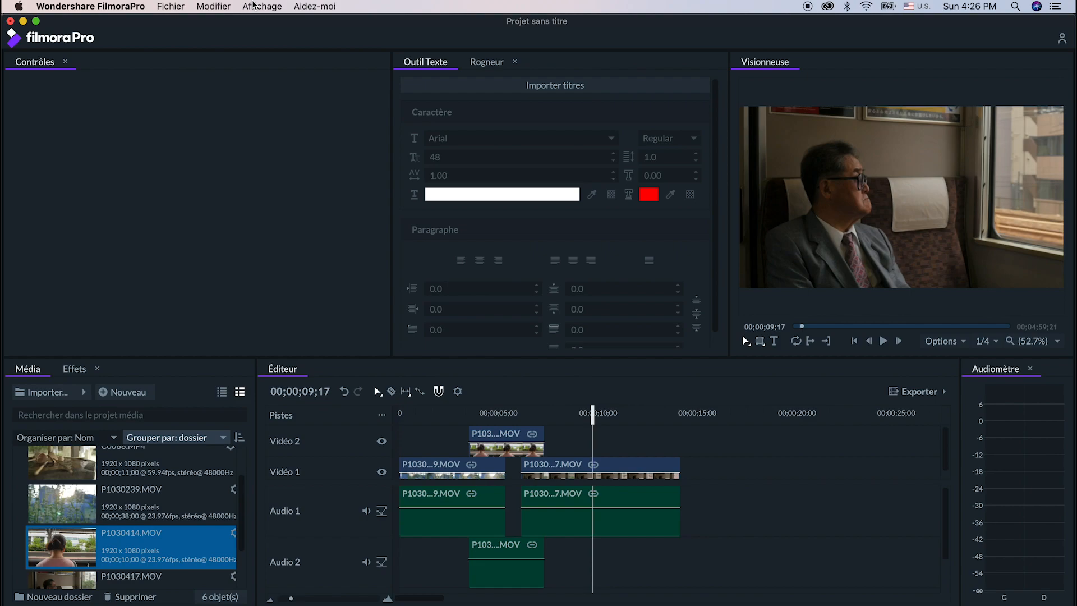
# - Switch to the preset Édition workspace
pyautogui.click(253, 4)
pyautogui.moveTo(340, 79)
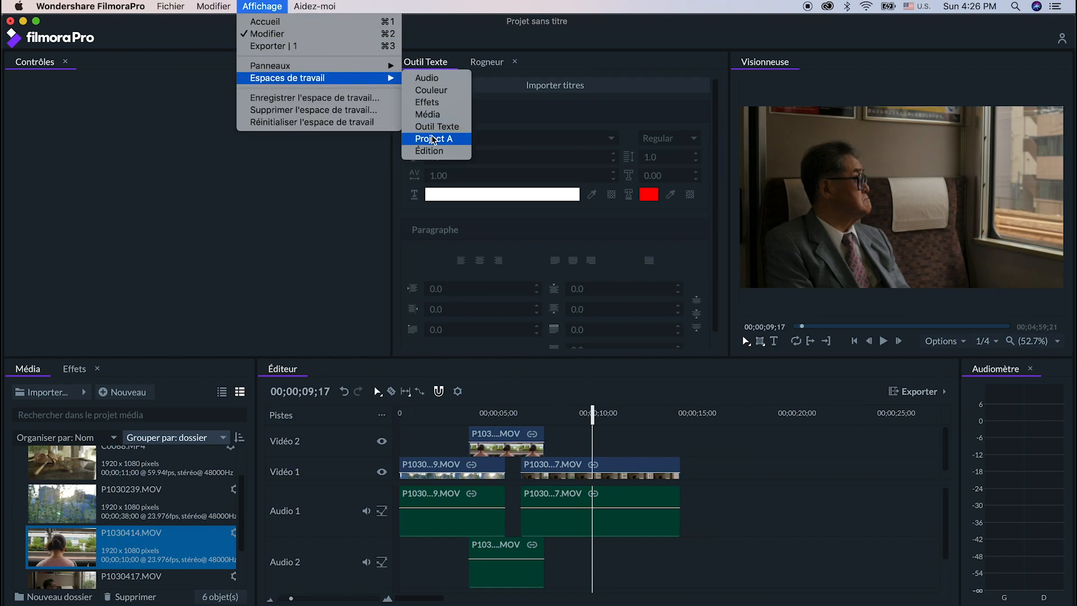
pyautogui.click(434, 151)
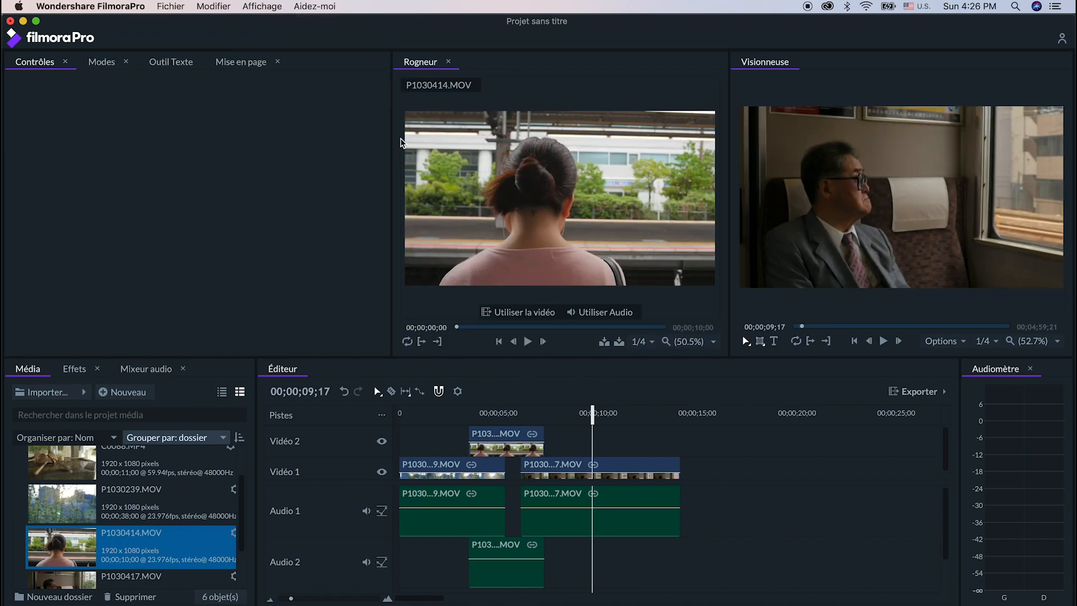
# - Dock Mixeur audio between the Contrôles group and Rogneur, and dock Média as a narrow full-height column beside the Contrôles group
pyautogui.moveTo(137, 370); pyautogui.dragTo(250, 216)
pyautogui.click(33, 373)
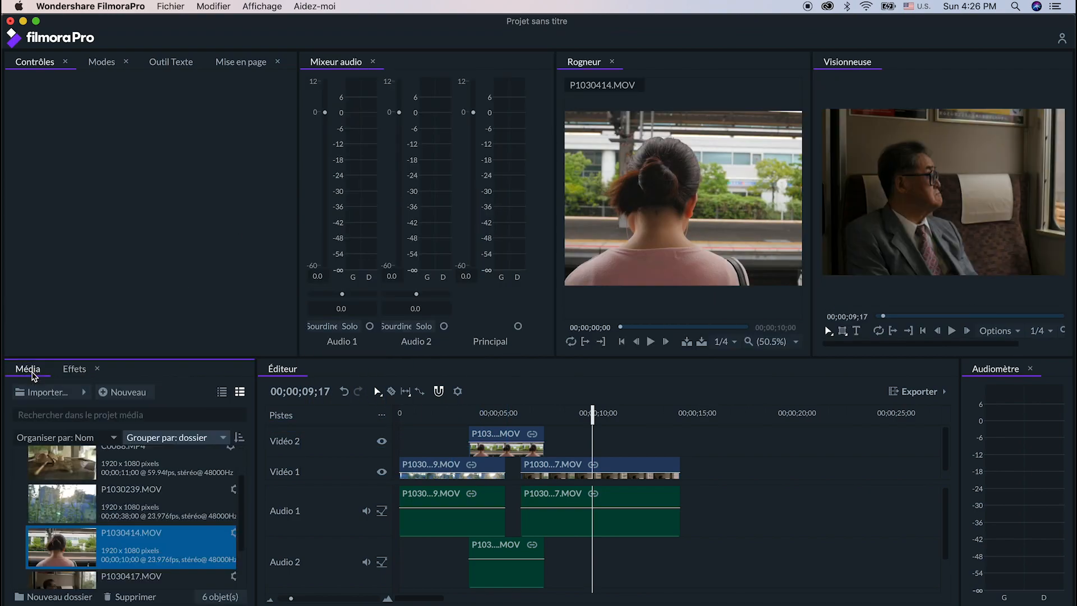
pyautogui.moveTo(34, 376); pyautogui.dragTo(4, 276)
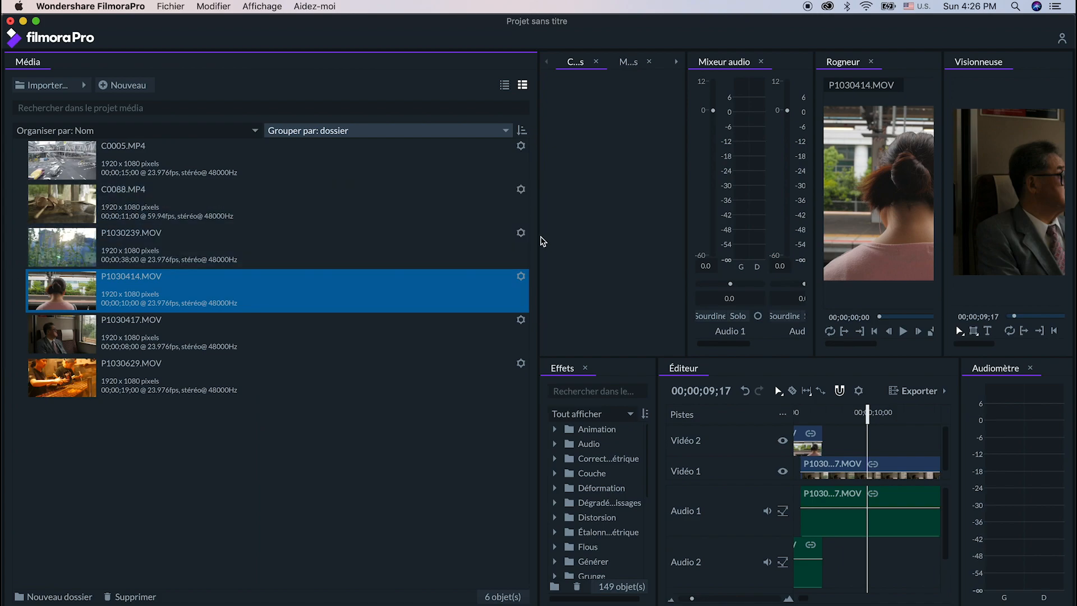
pyautogui.moveTo(538, 237); pyautogui.dragTo(201, 251)
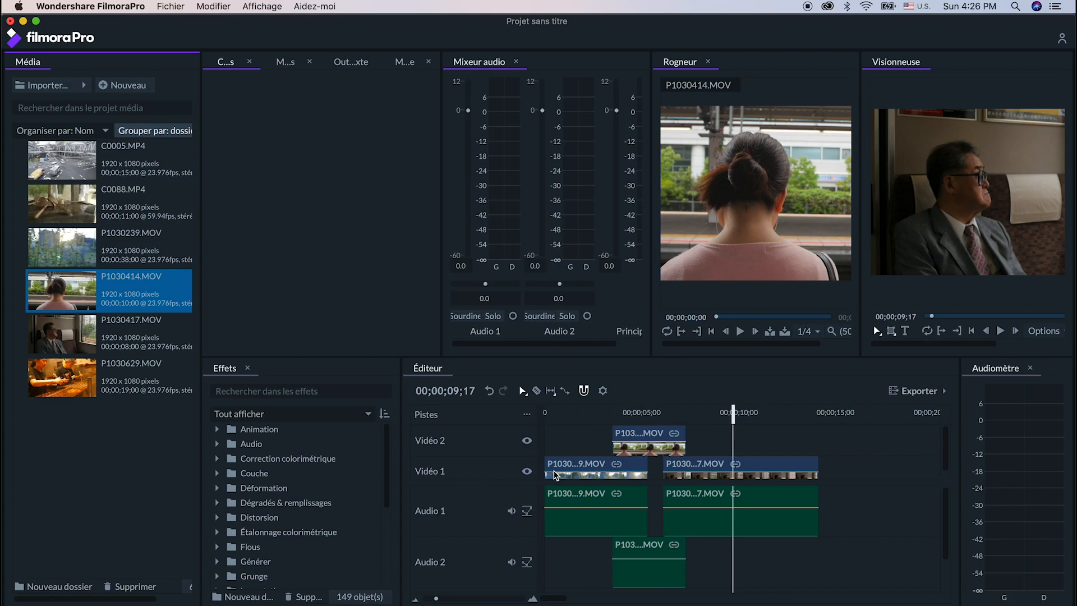
# - Select the P1030239.MOV clip on Vidéo 1 and save the current panel layout as a workspace named Project A
pyautogui.click(556, 475)
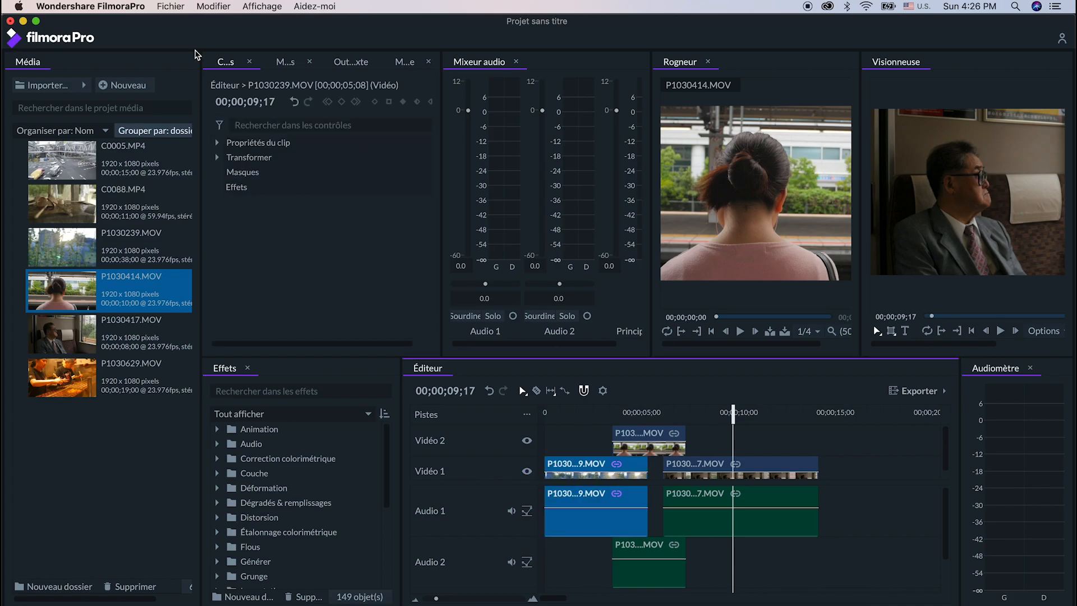
pyautogui.click(262, 6)
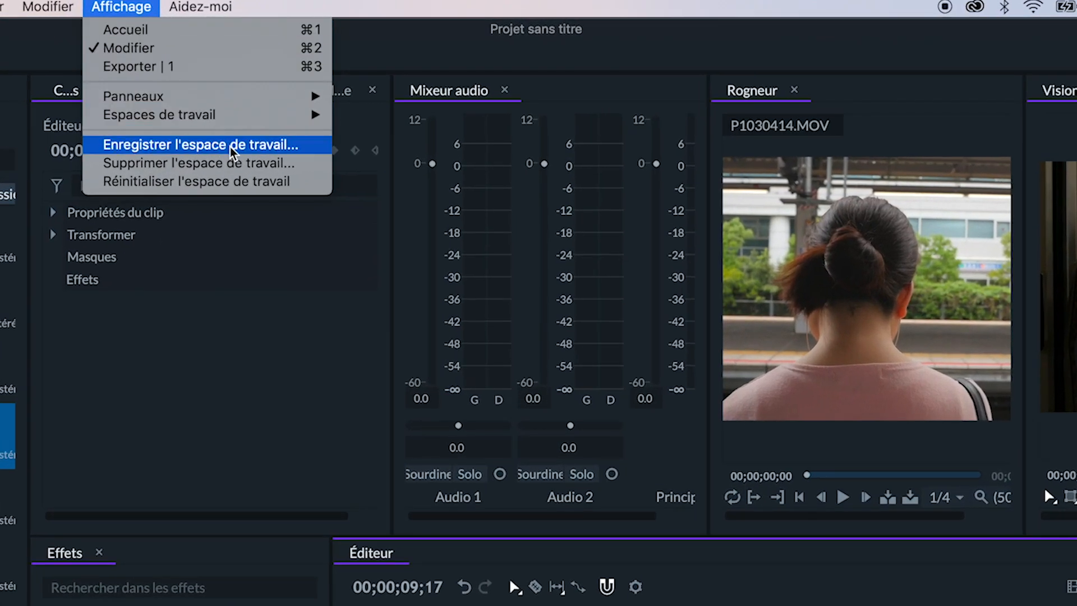
pyautogui.click(303, 151)
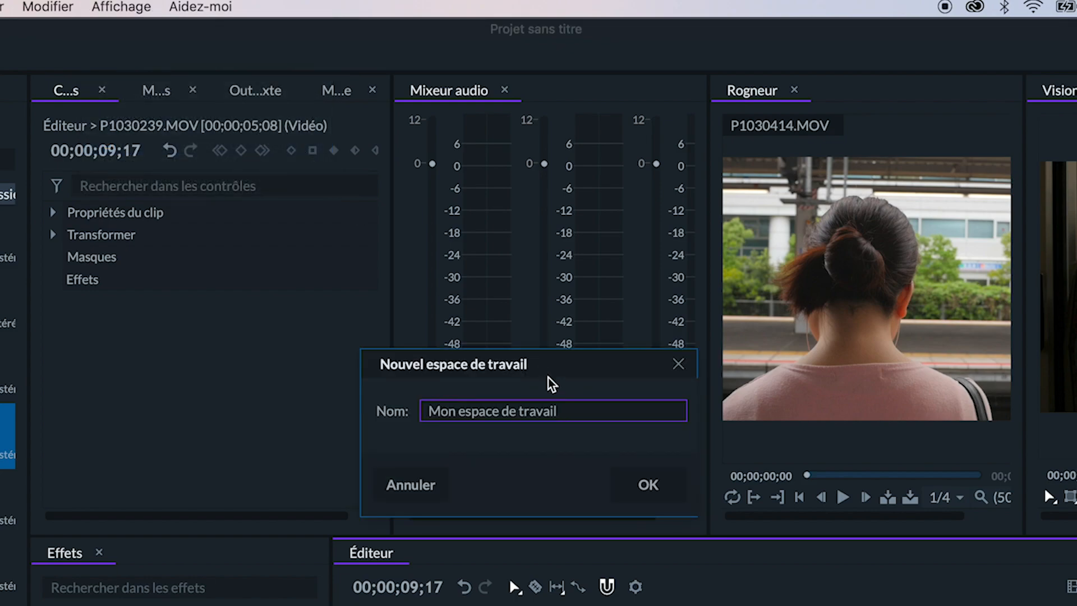
pyautogui.click(523, 399)
pyautogui.write('Project A')
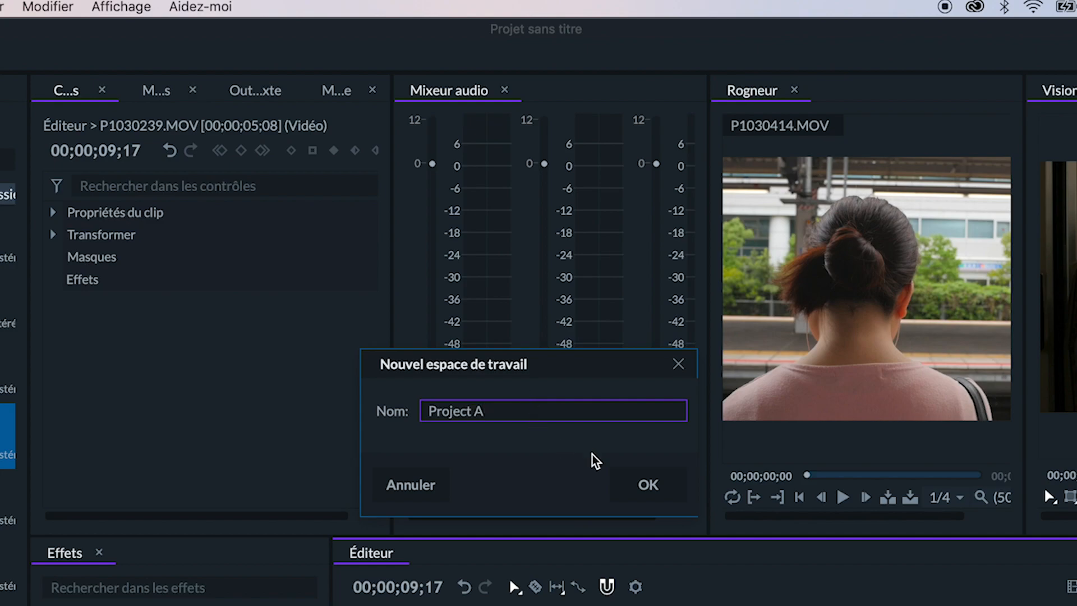
pyautogui.click(645, 483)
# - Load the saved Project A workspace
pyautogui.click(147, 7)
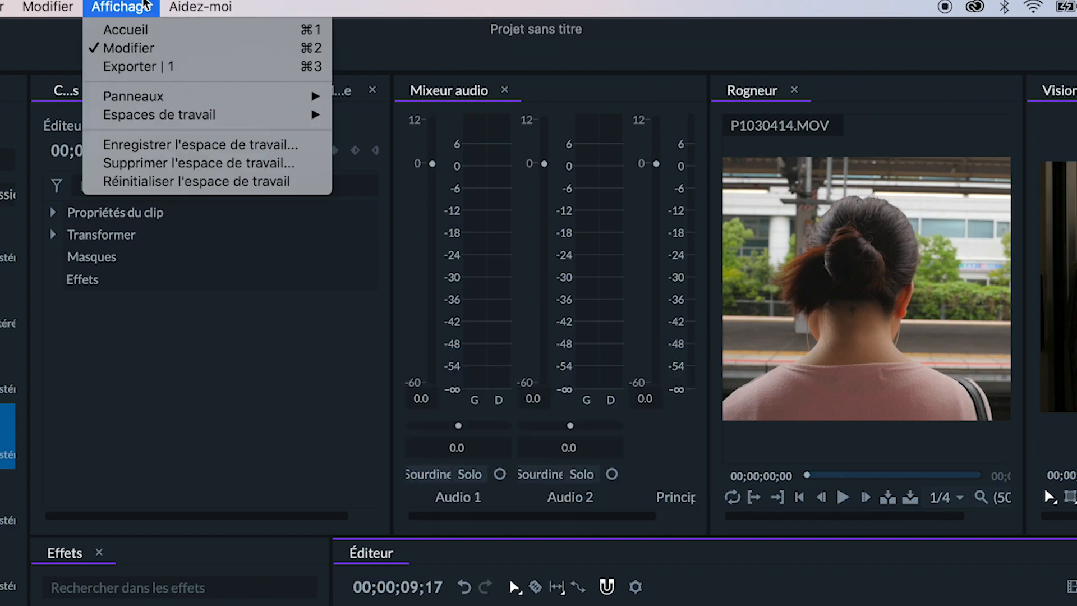
pyautogui.moveTo(293, 117)
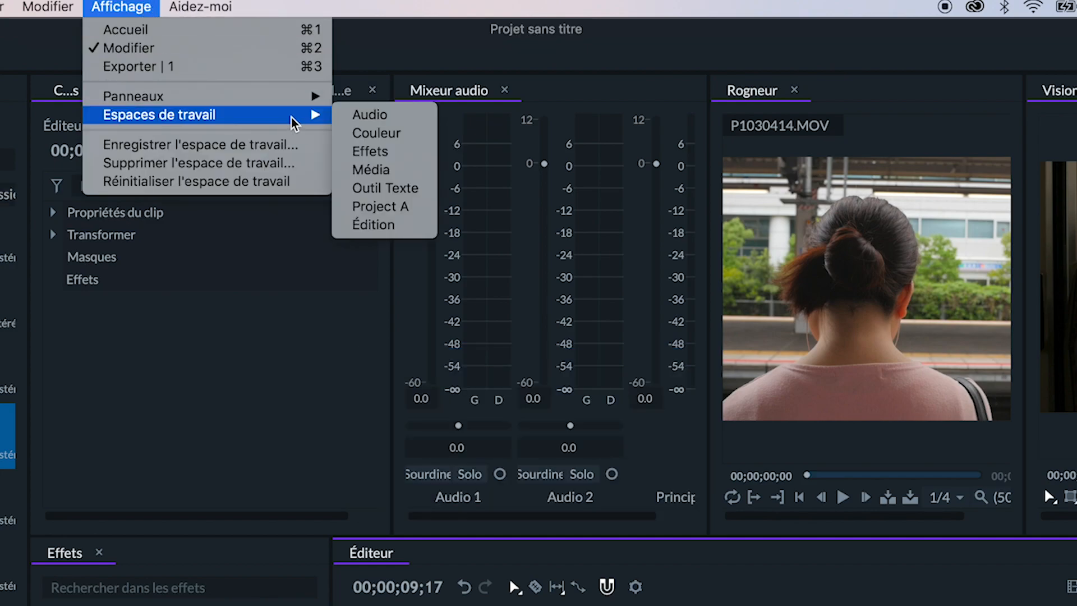
pyautogui.click(416, 212)
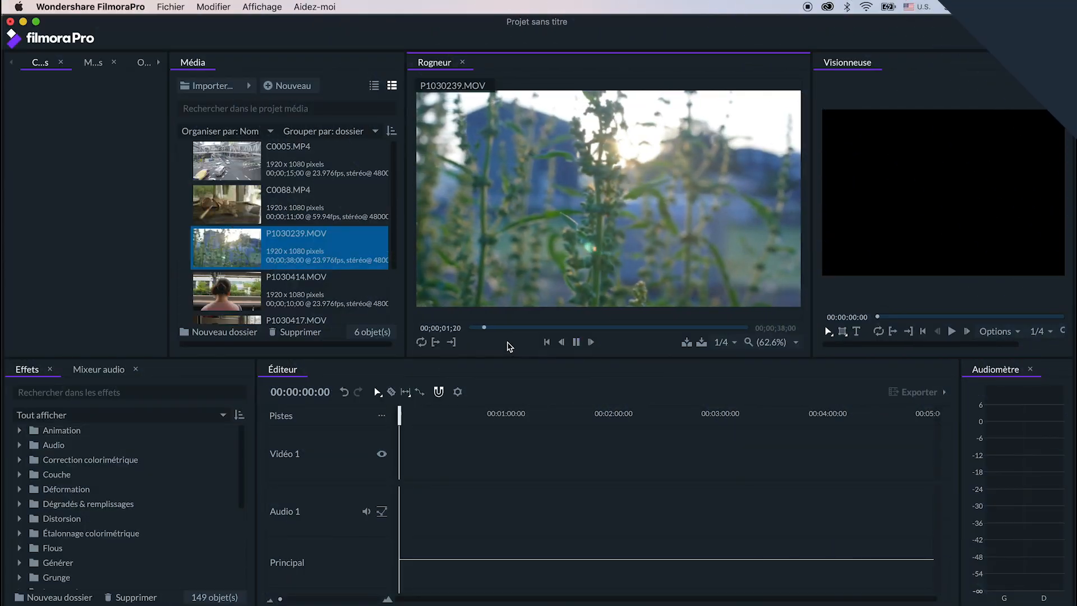
# - Set the in point of P1030239.MOV at 00;00;03;02 in the Rogneur and advance playback to about 11 seconds
pyautogui.click(437, 344)
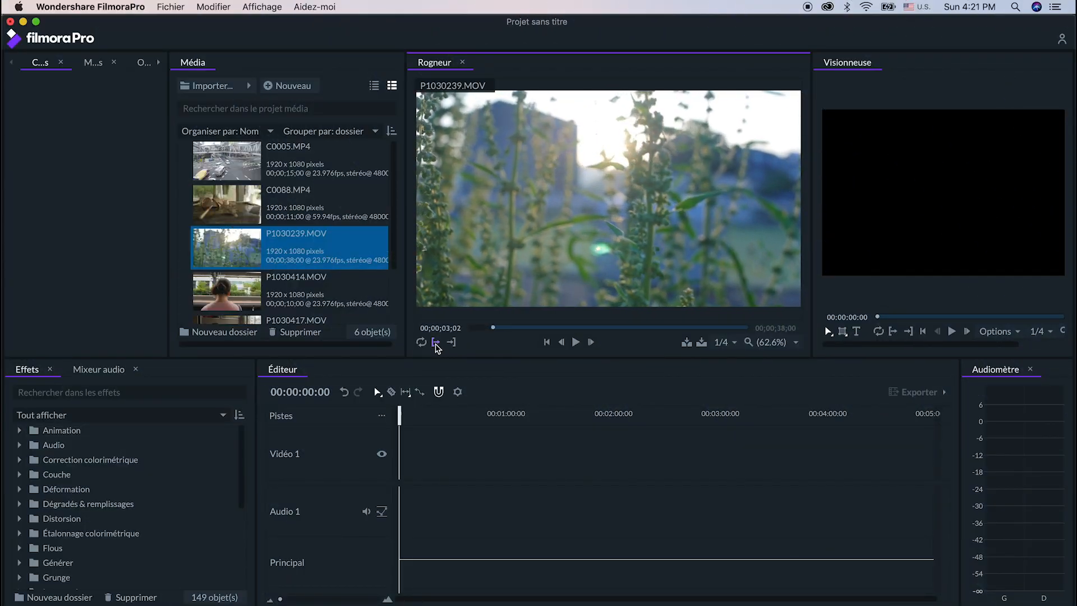
pyautogui.press('space')
pyautogui.moveTo(502, 328); pyautogui.dragTo(550, 327)
pyautogui.press('space')
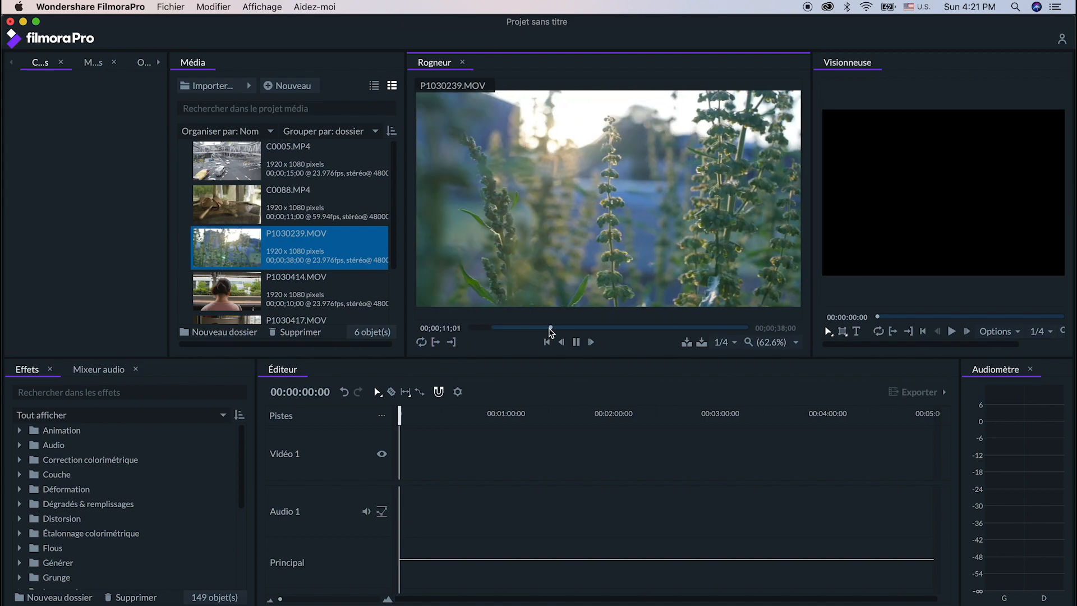